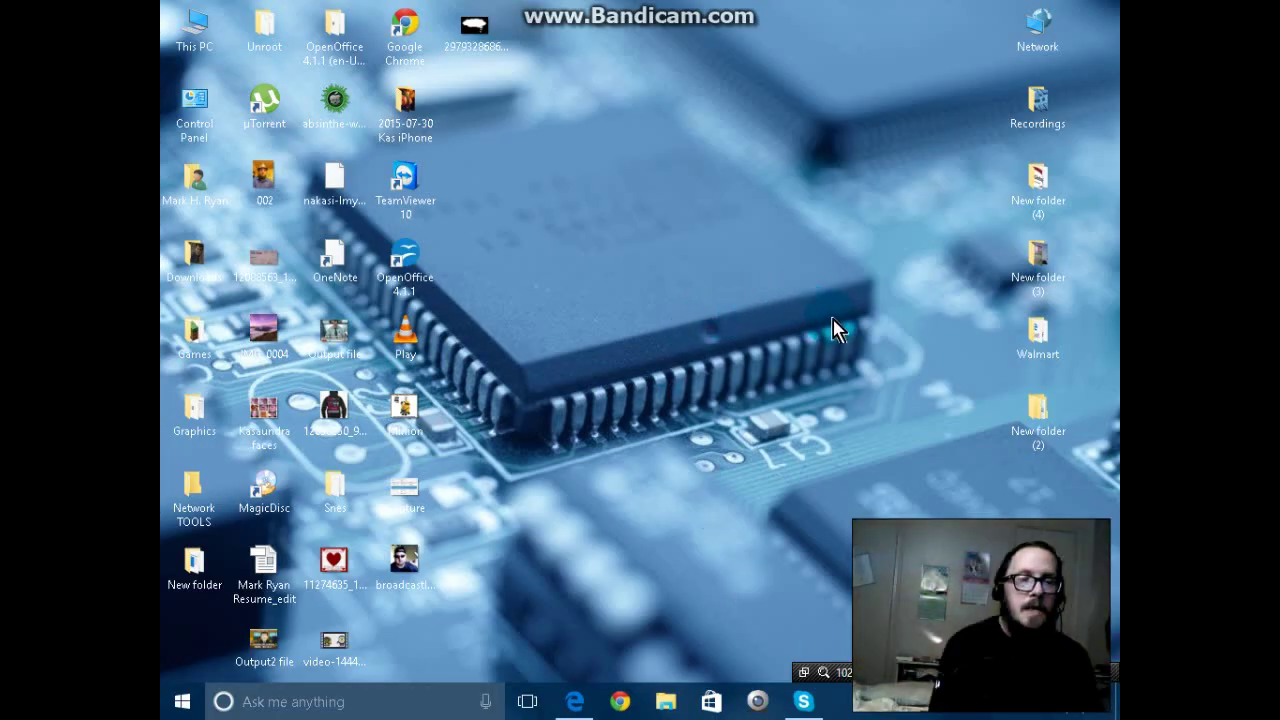
- Refresh the desktop
click(672, 247)
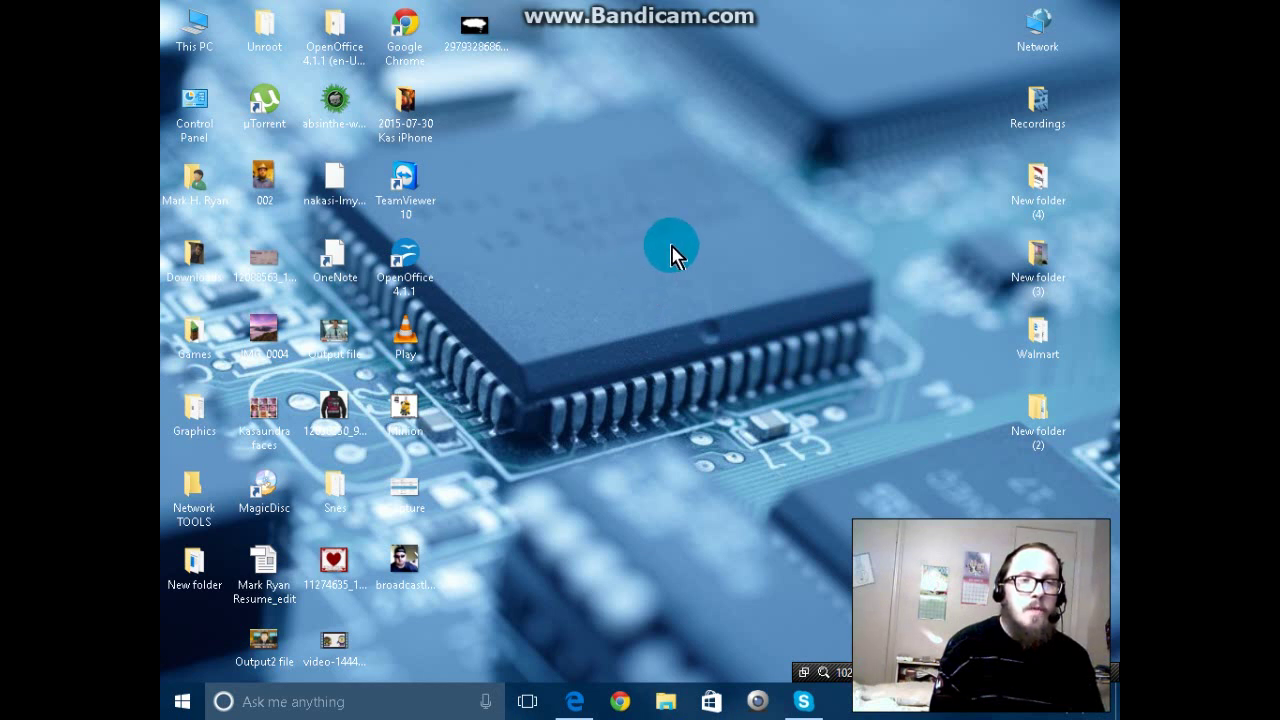
right_click(670, 250)
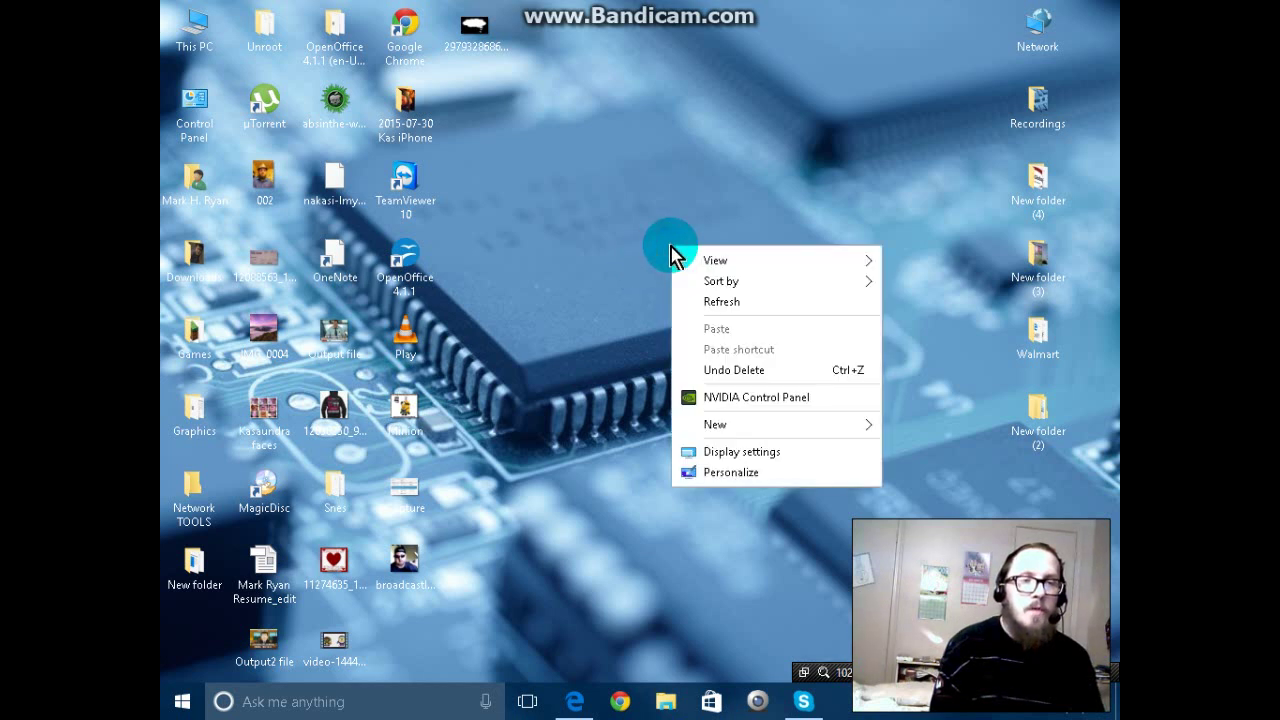
click(722, 302)
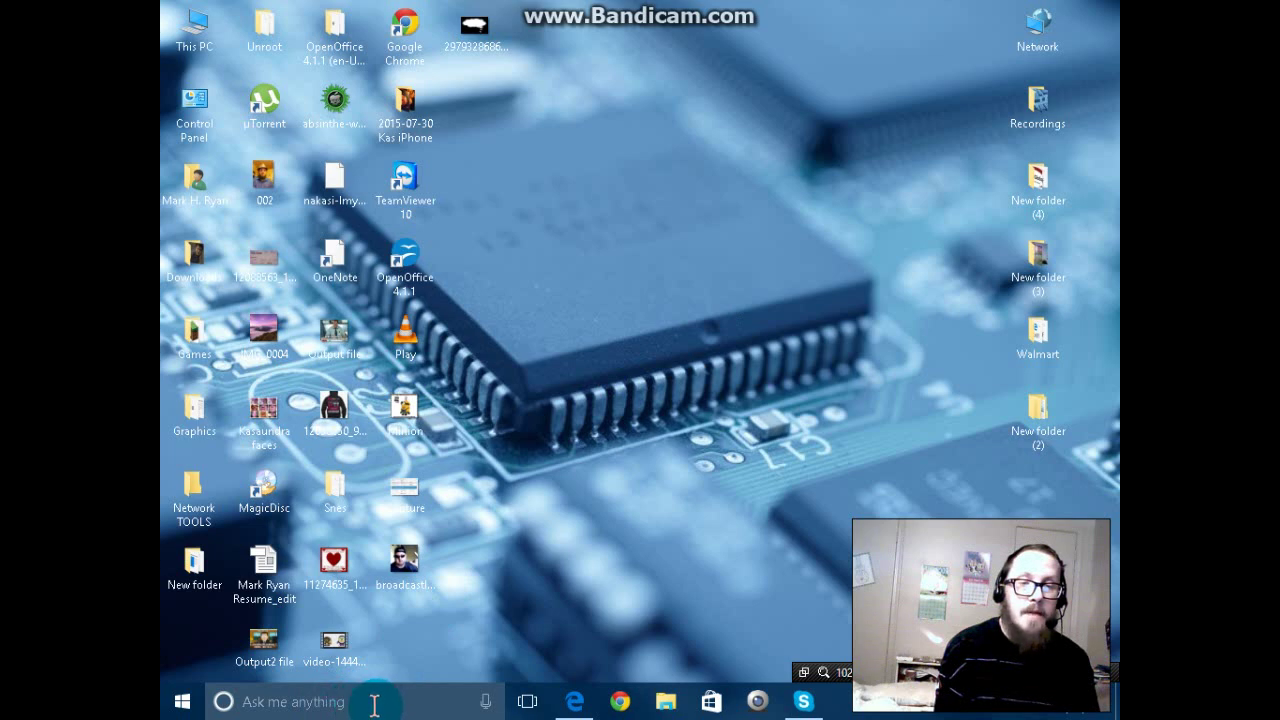
- Look through Cortana's home feed, from the weather, calendar and reminder cards down to package tracking and news, and close it
click(372, 702)
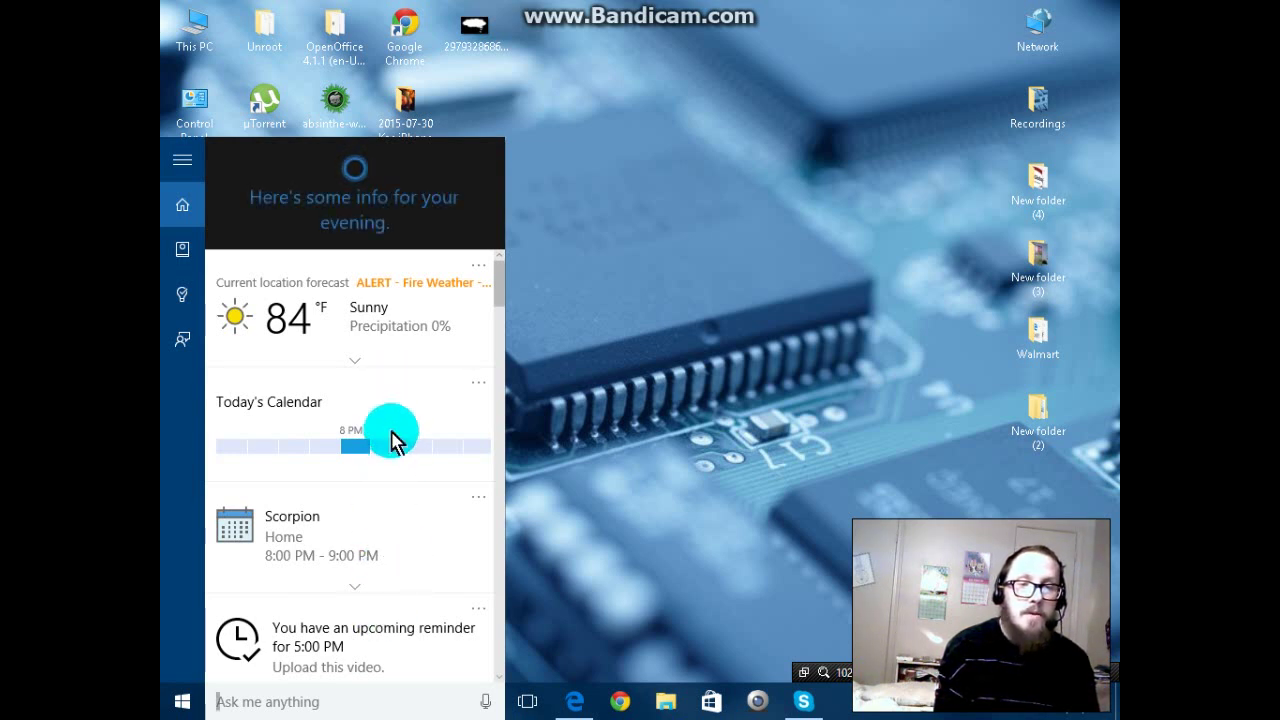
scroll(386, 434, down, 1)
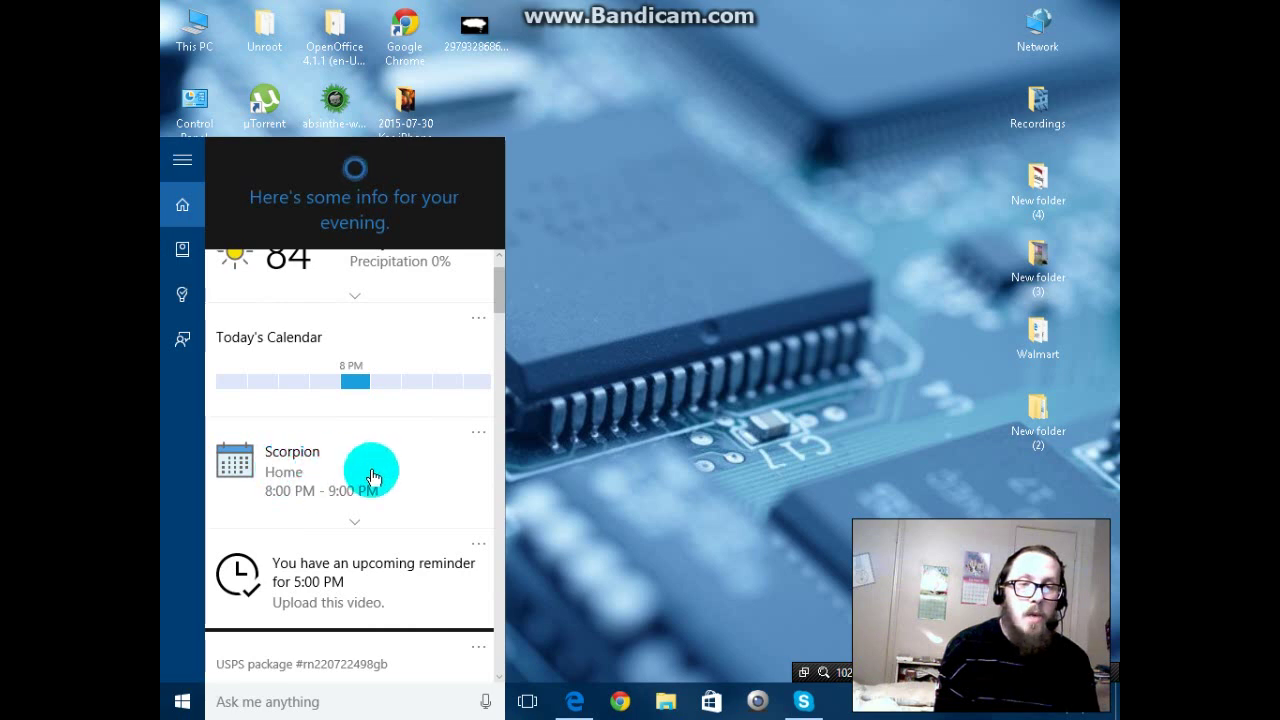
scroll(372, 478, down, 5)
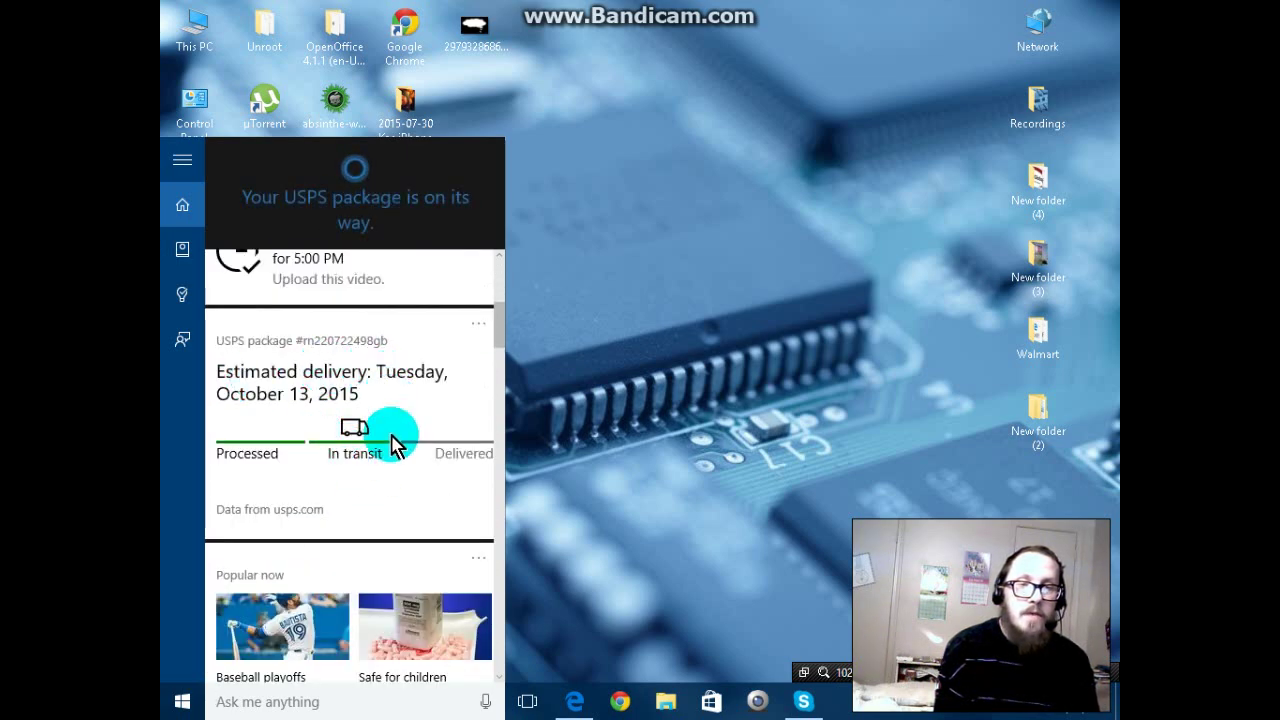
scroll(392, 441, down, 7)
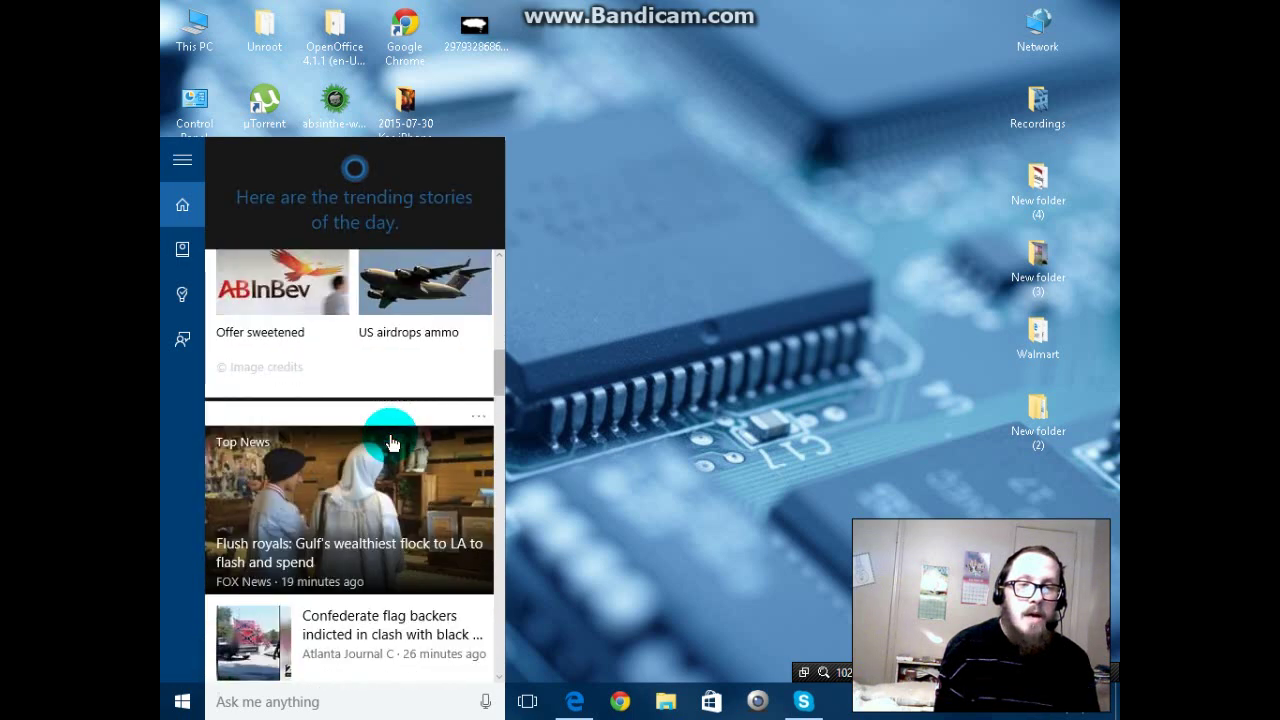
scroll(392, 441, down, 9)
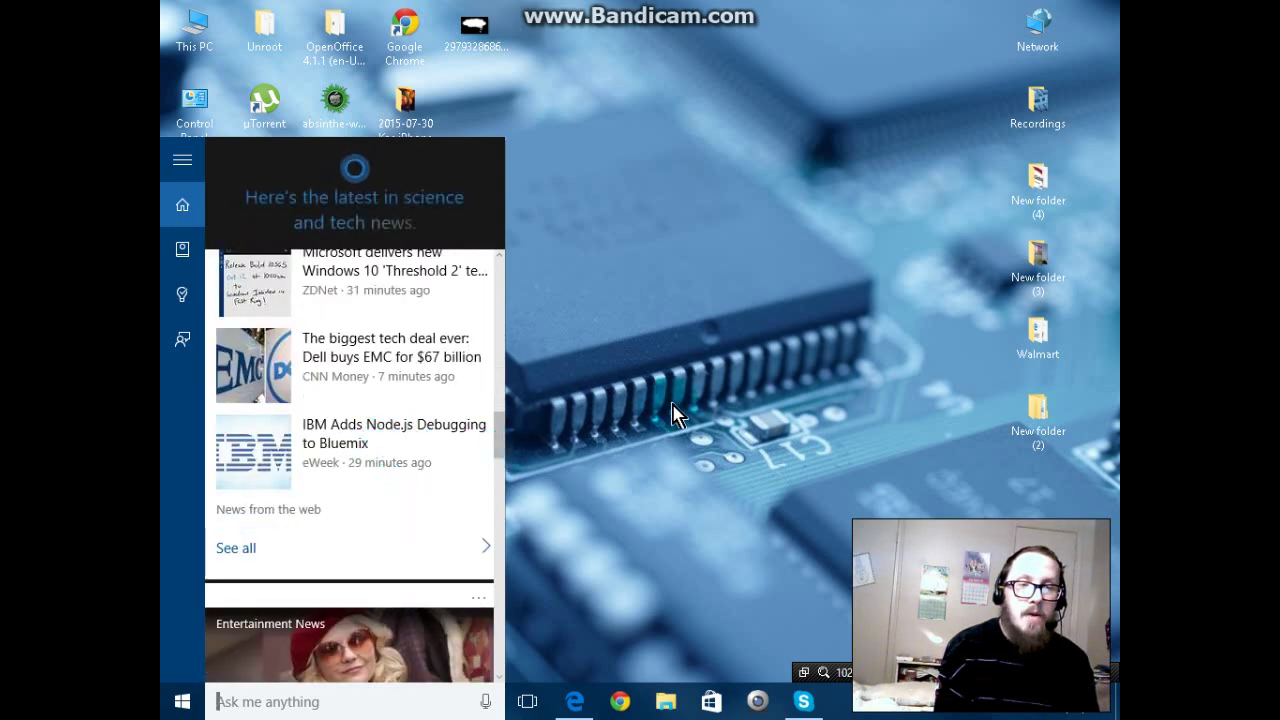
click(761, 403)
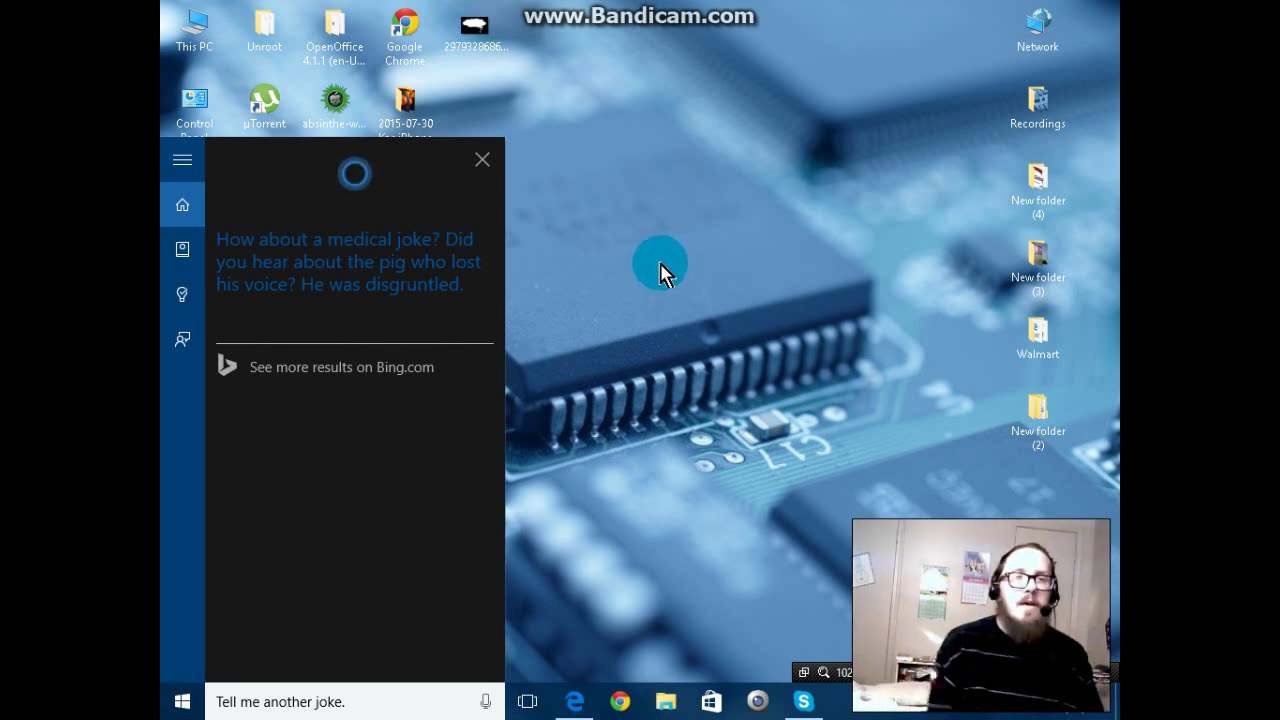
- Close Cortana's joke result, switch to the maximized Edge window with the YouTube channel page, and dismiss Cortana's listening prompt
click(481, 163)
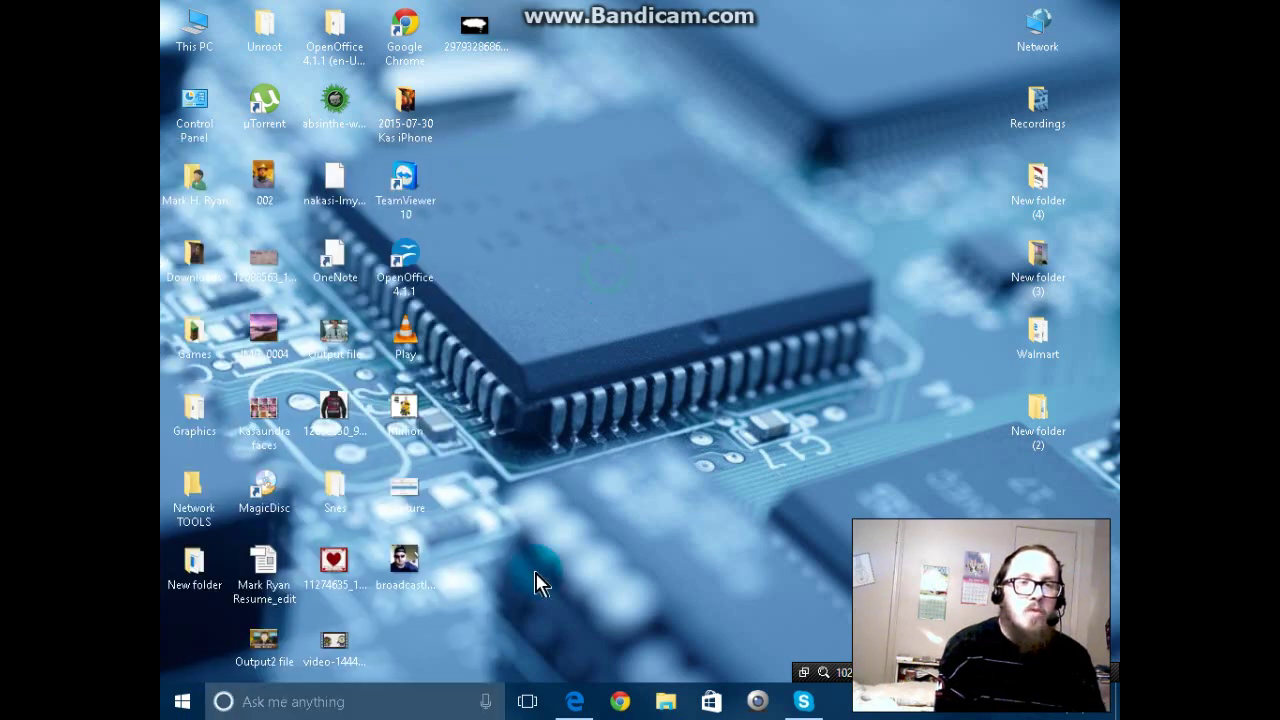
click(575, 703)
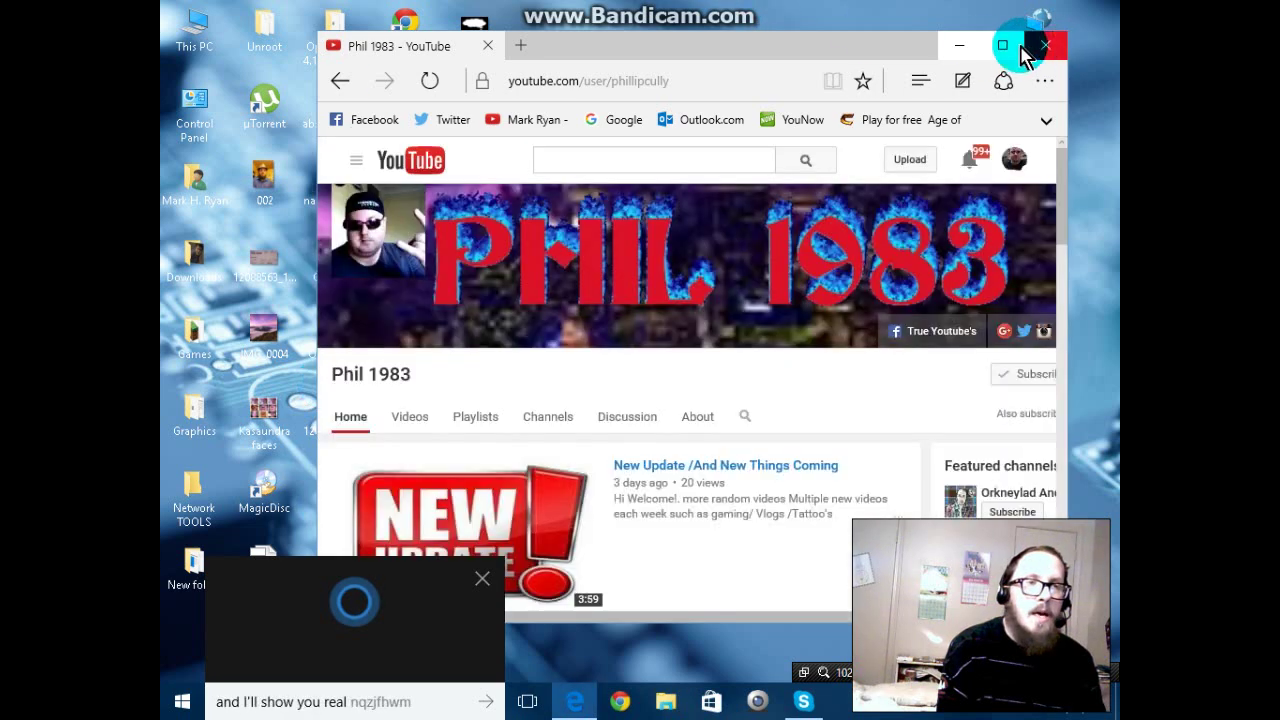
click(1004, 47)
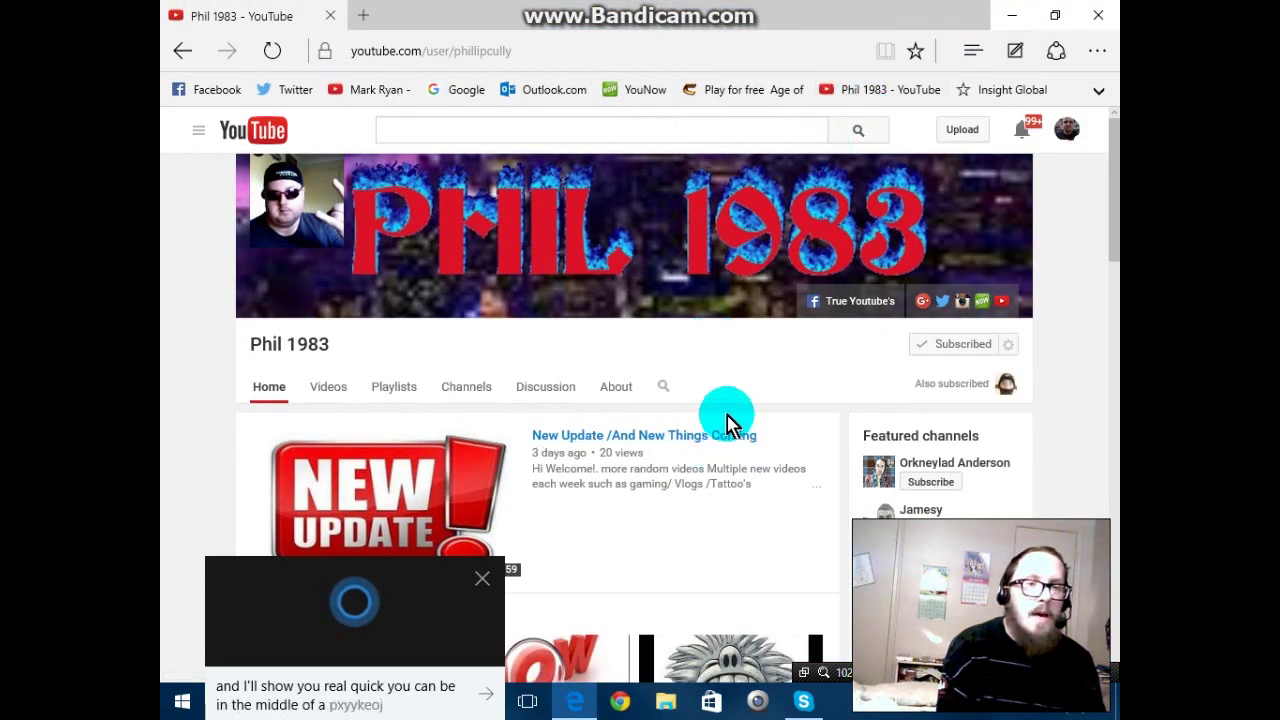
click(483, 579)
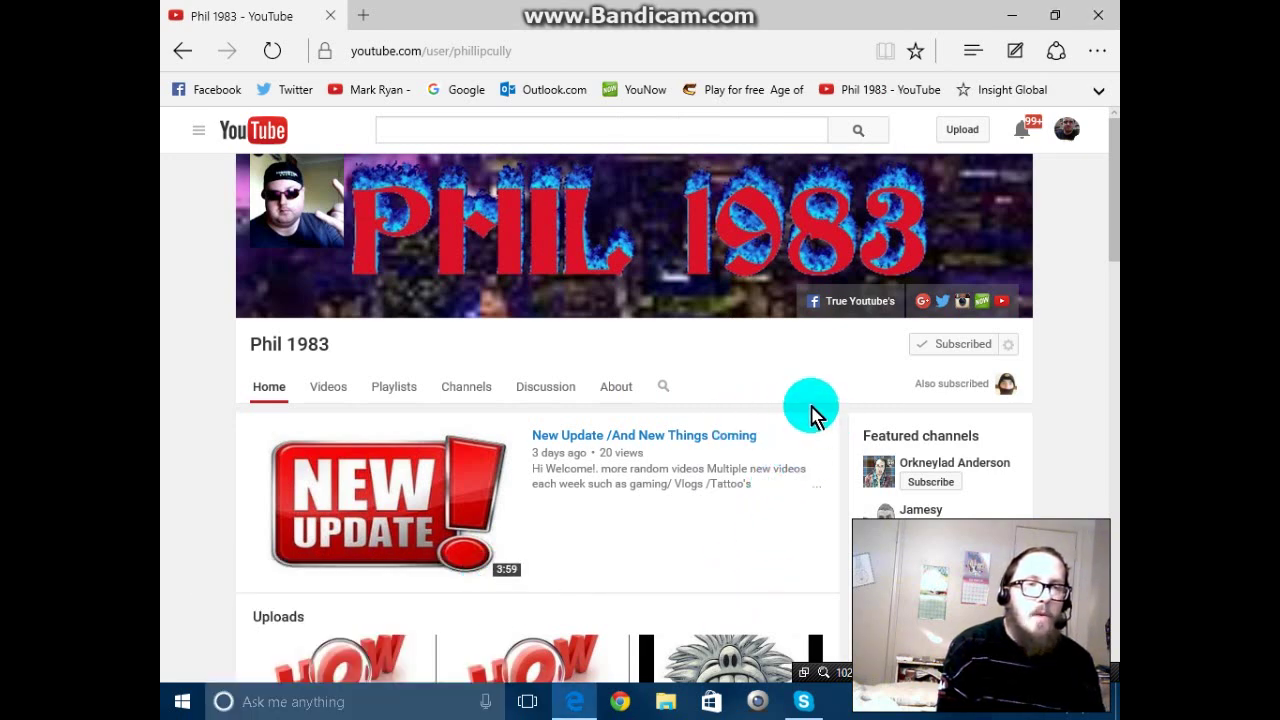
scroll(809, 409, down, 1)
scroll(809, 409, down, 5)
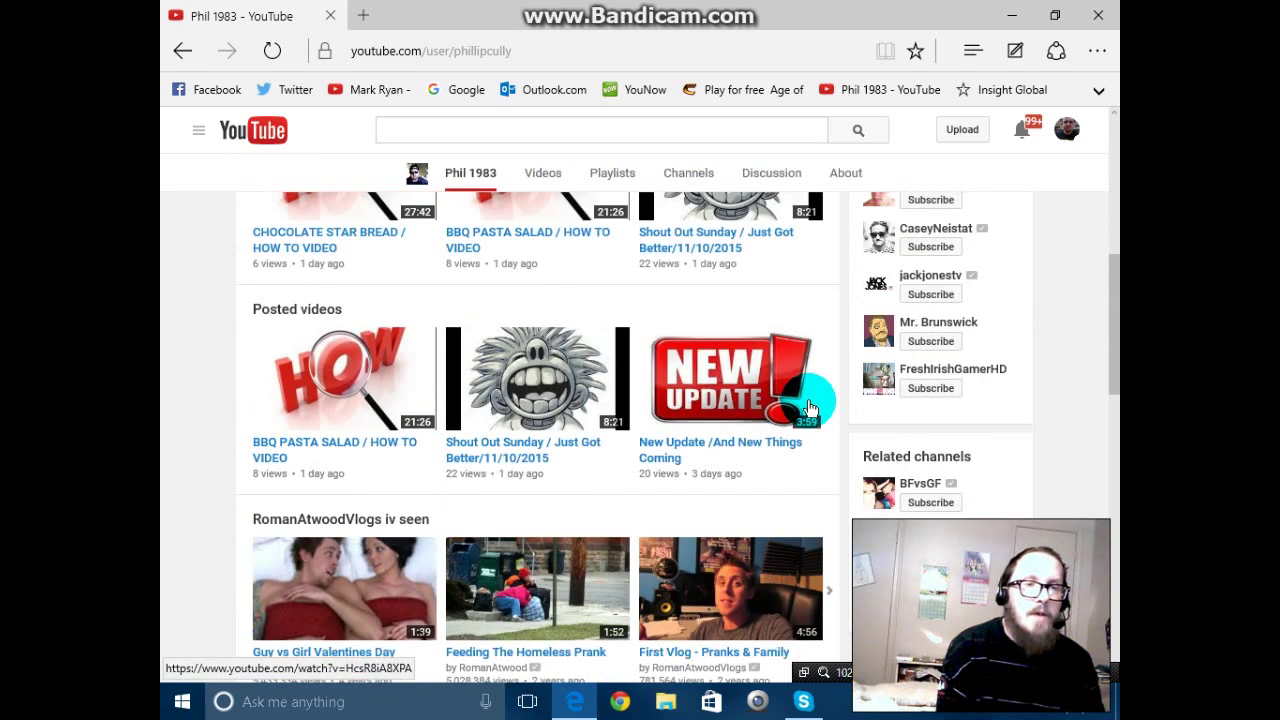
scroll(809, 409, up, 6)
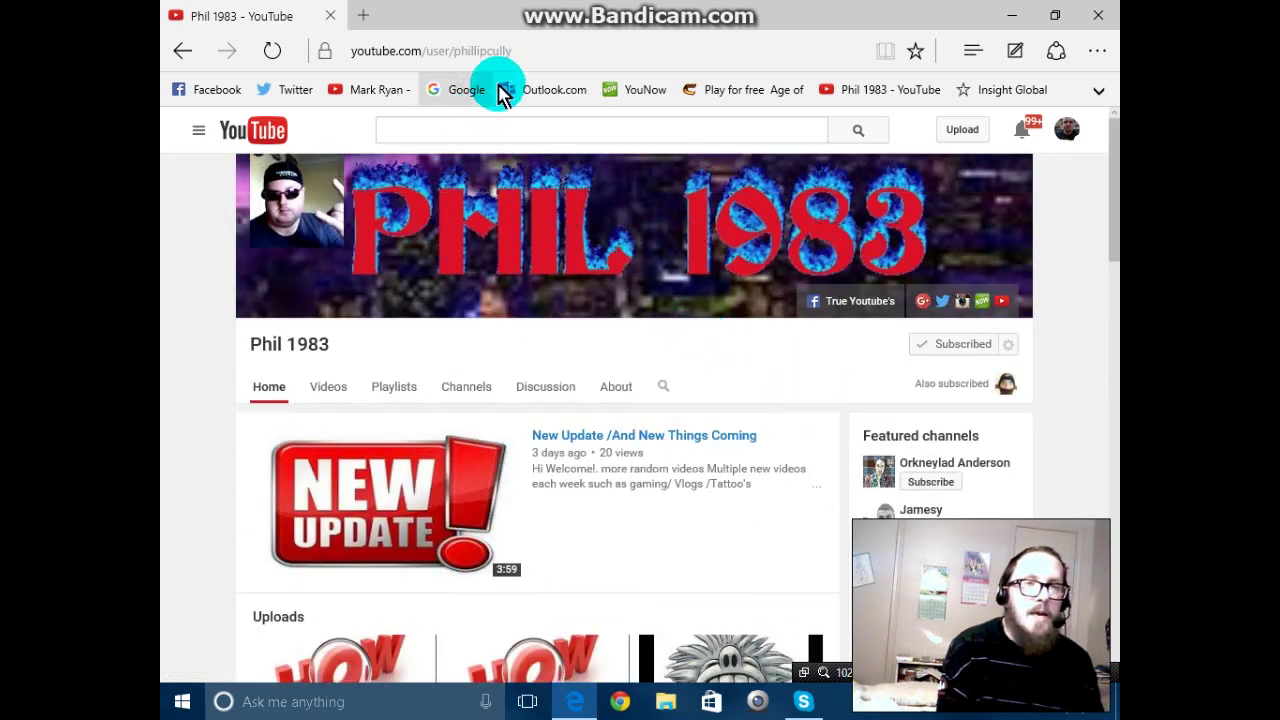
click(530, 50)
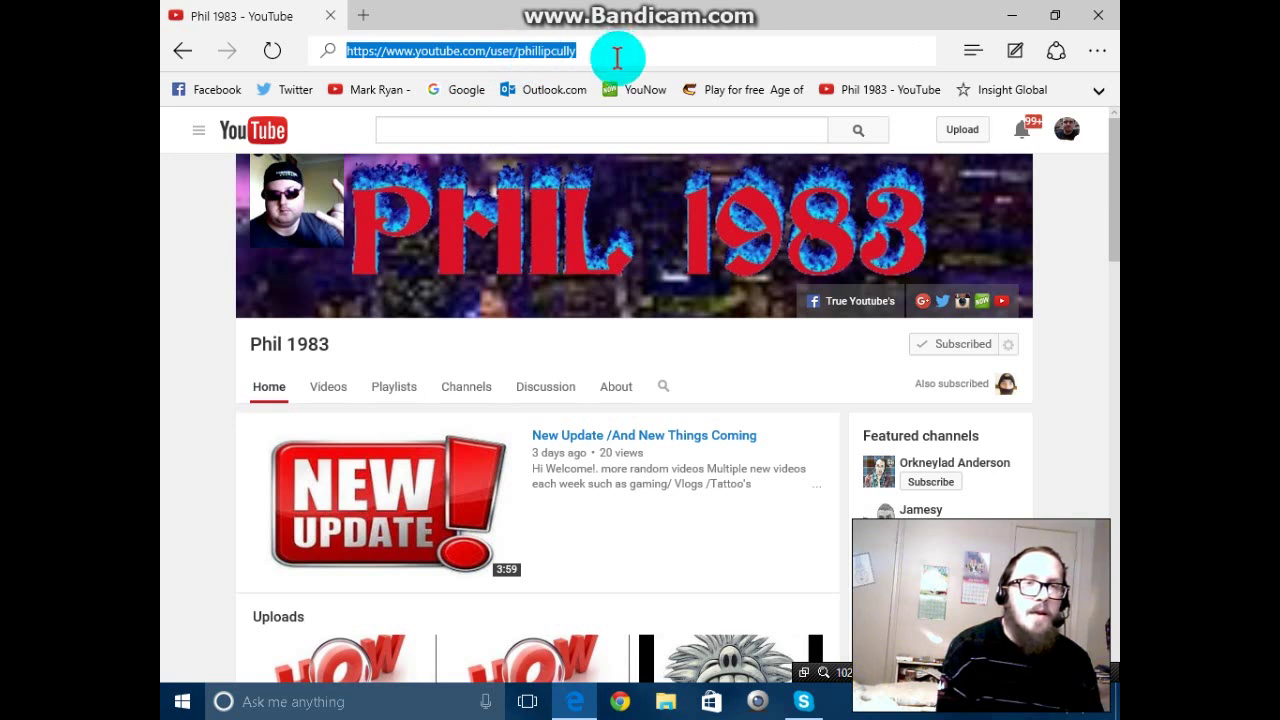
click(764, 390)
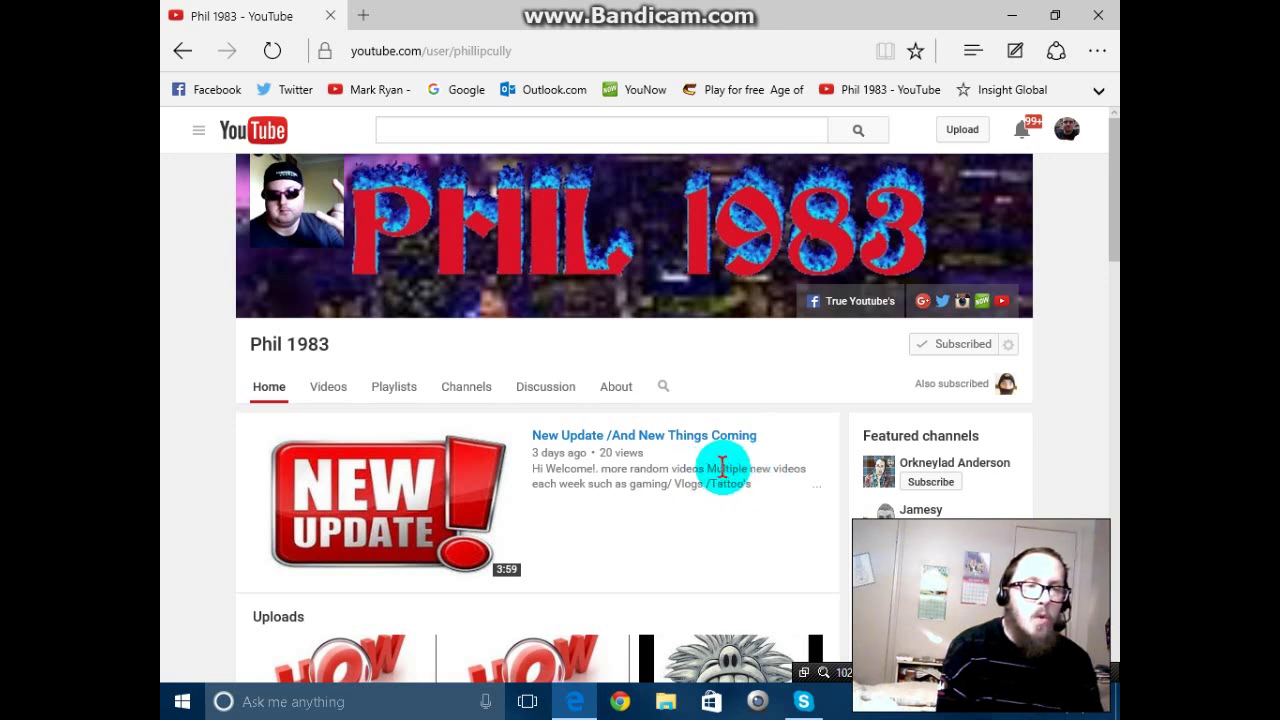
- Look up the word "Tattoo's" from the featured video's description with Ask Cortana, and close the results
drag(722, 466, 728, 478)
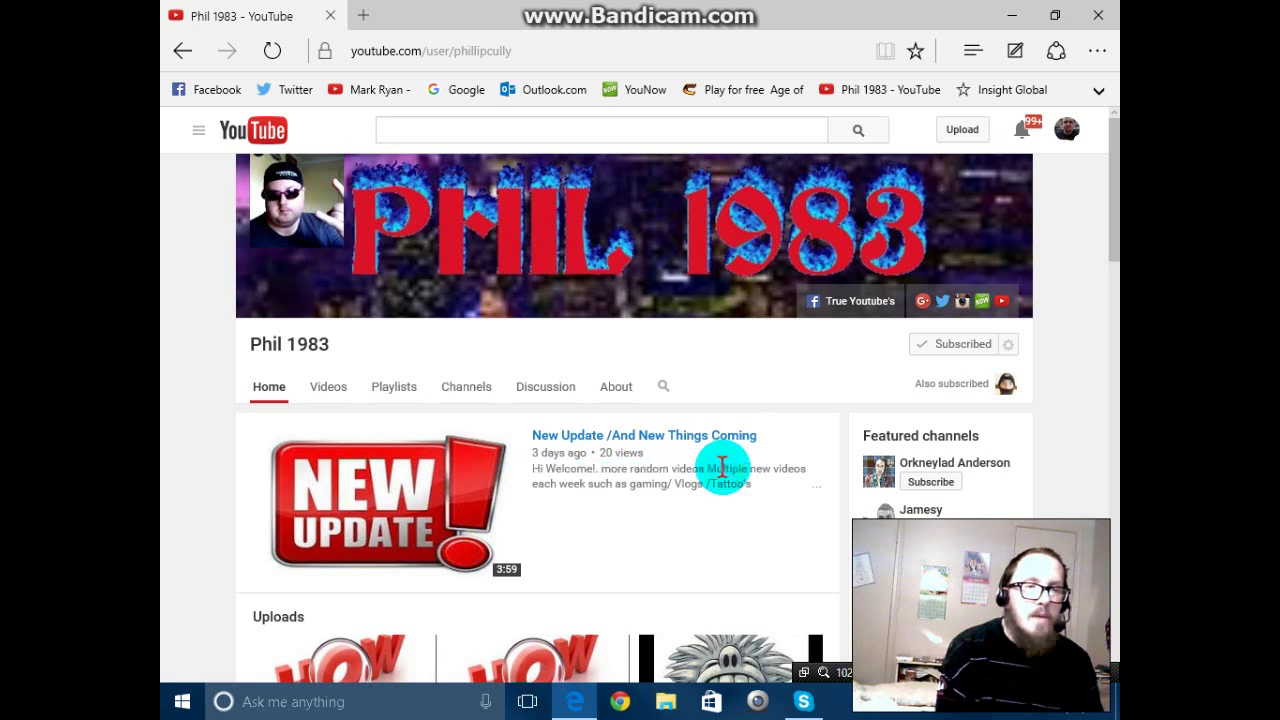
click(728, 466)
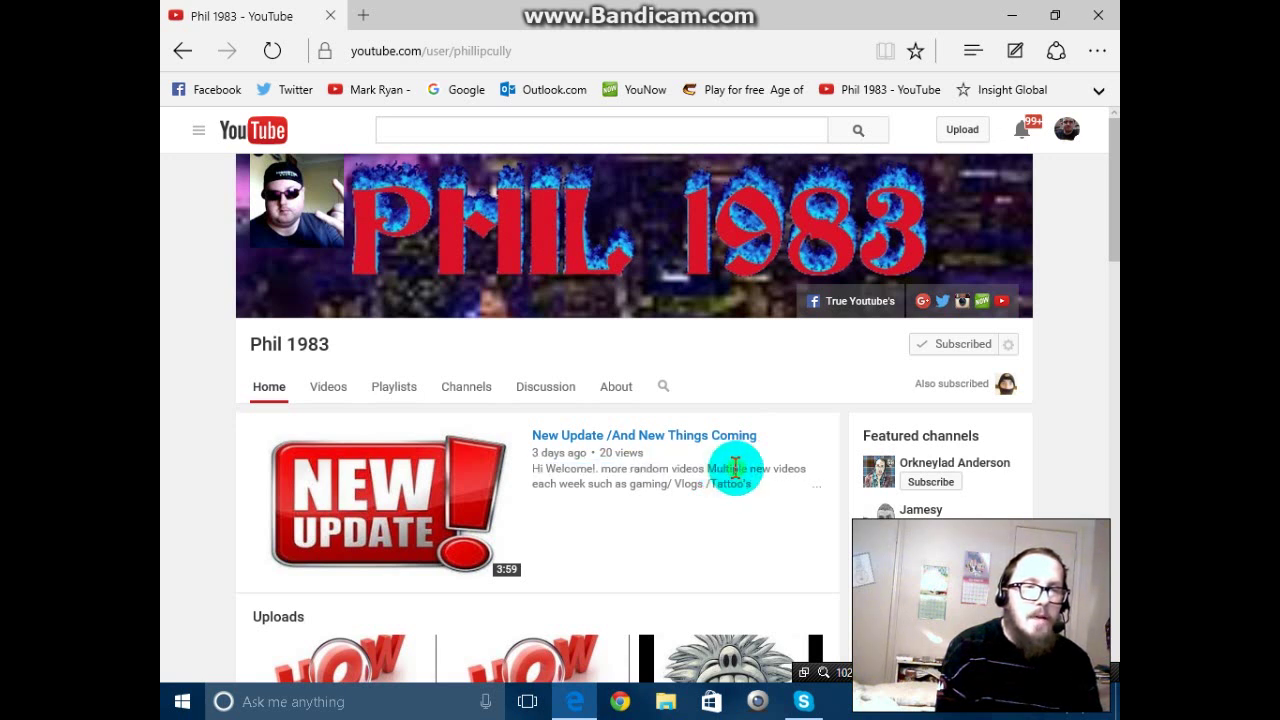
drag(737, 466, 755, 480)
click(789, 471)
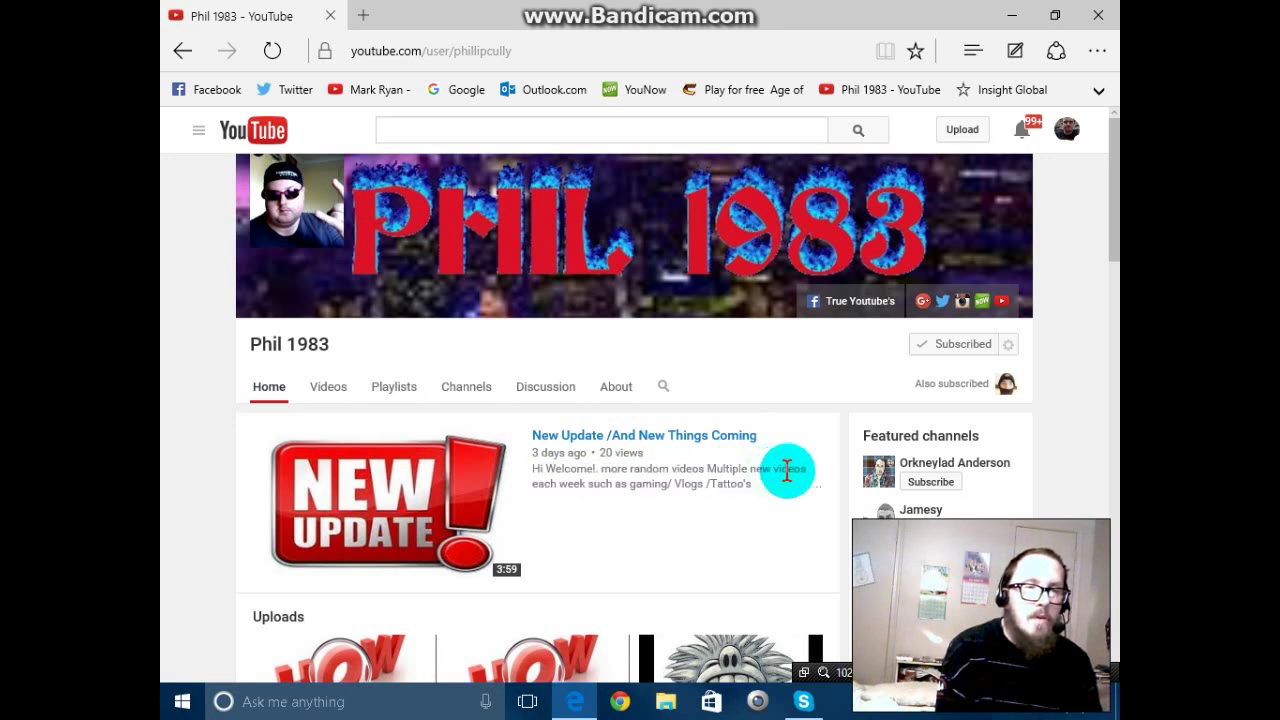
triple_click(787, 470)
click(749, 486)
double_click(727, 487)
right_click(729, 490)
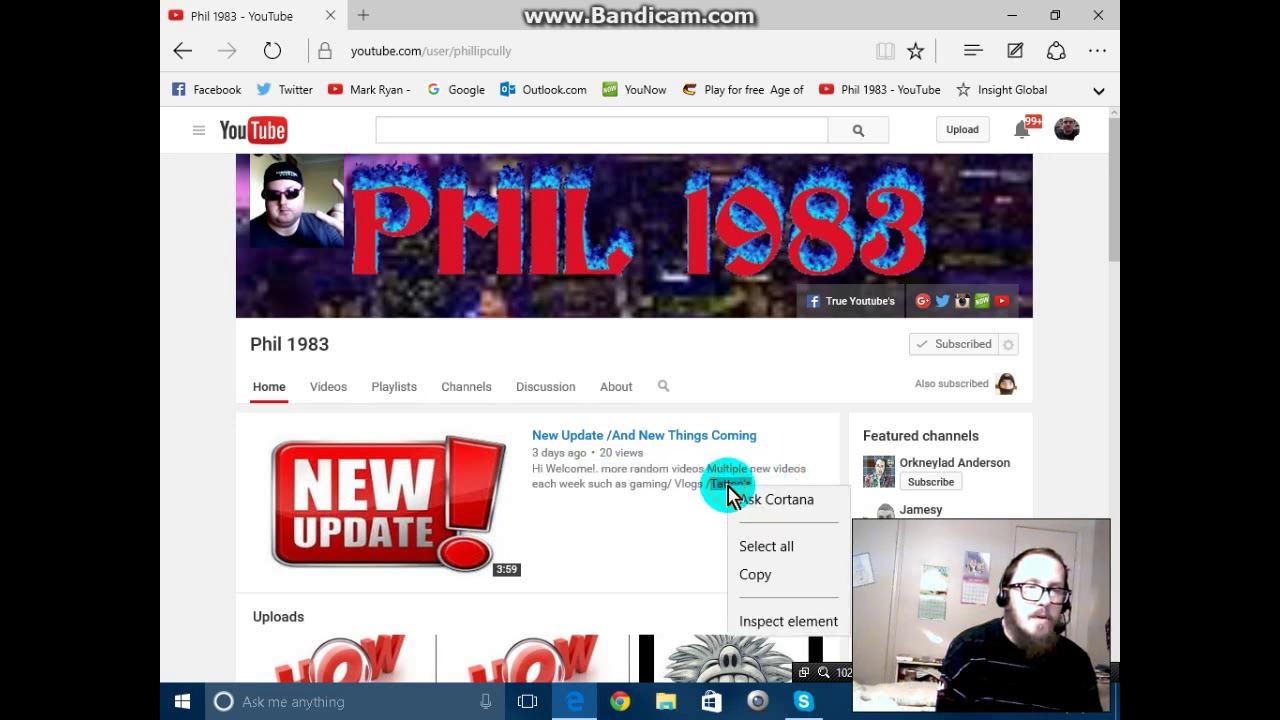
click(755, 504)
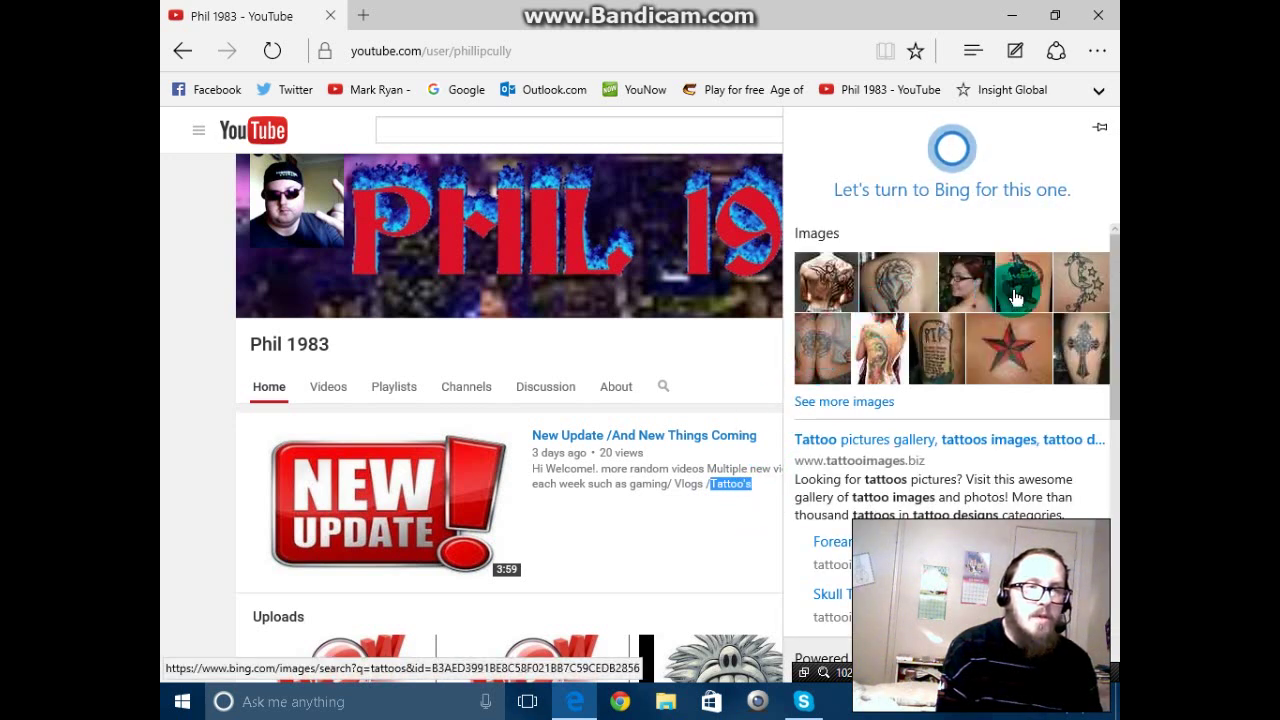
click(737, 534)
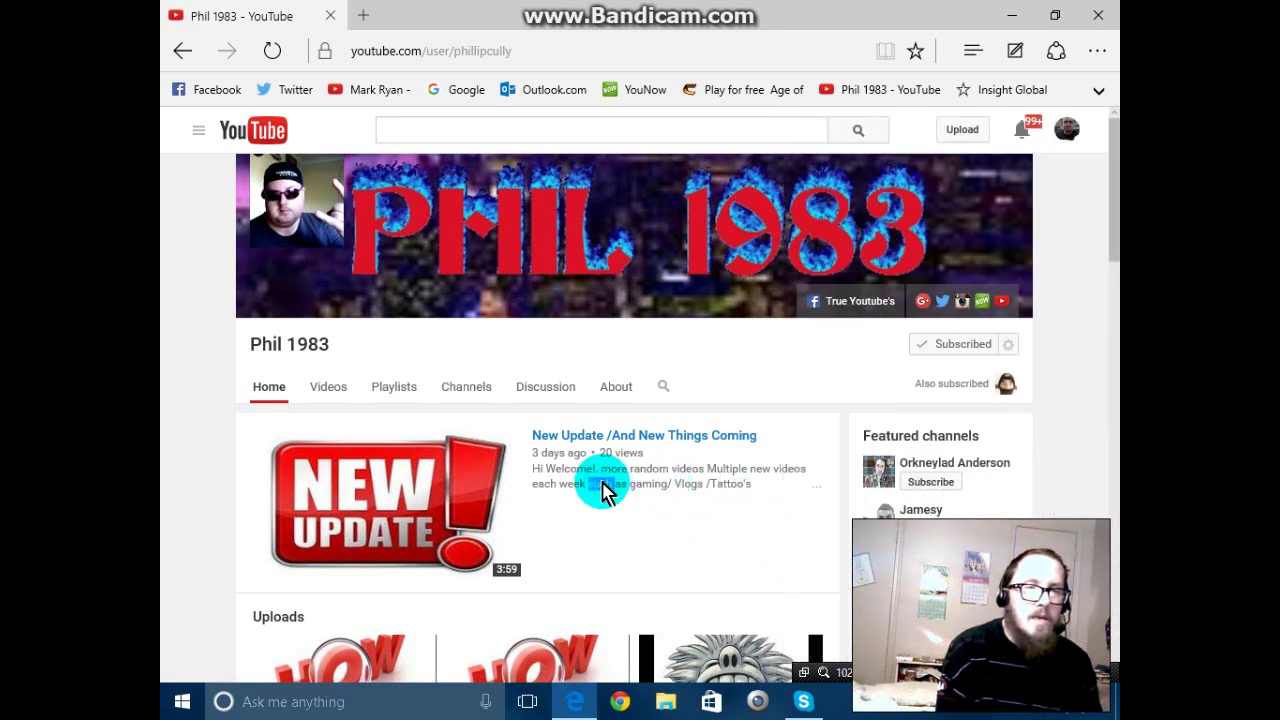
- Look up the word "such" in the video description with Ask Cortana, play its pronunciation, and close the results
right_click(603, 490)
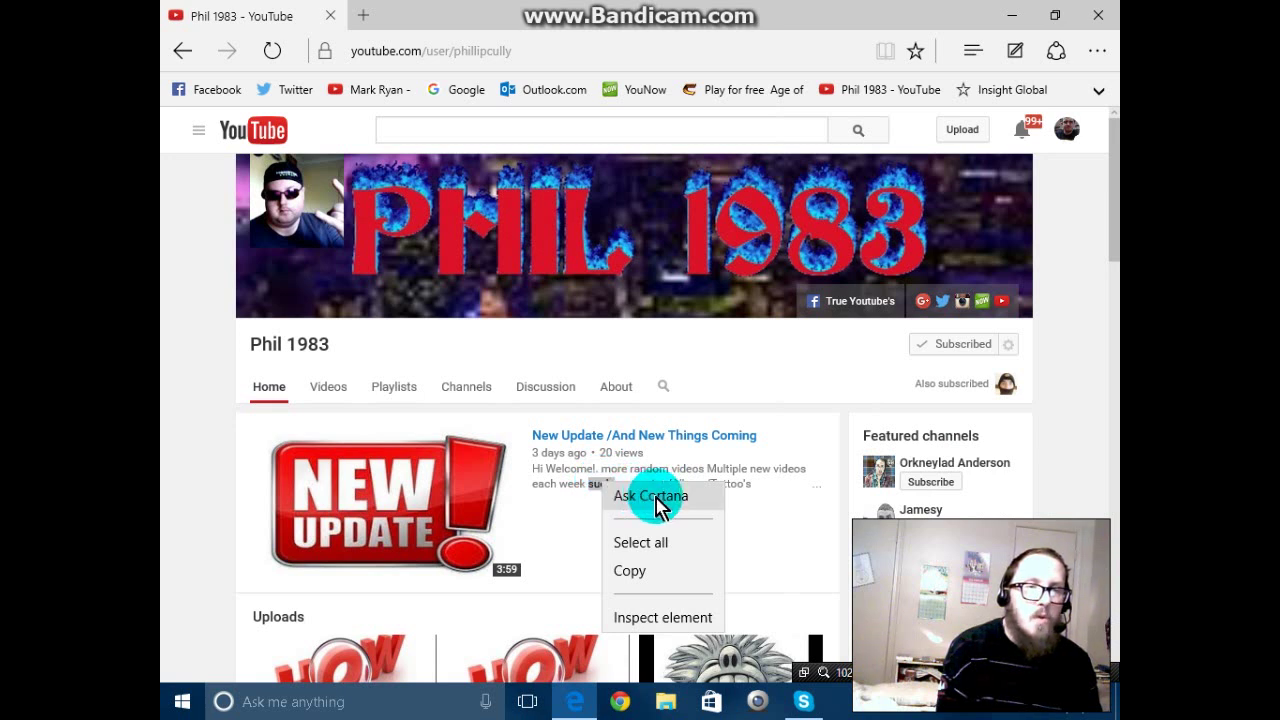
click(657, 500)
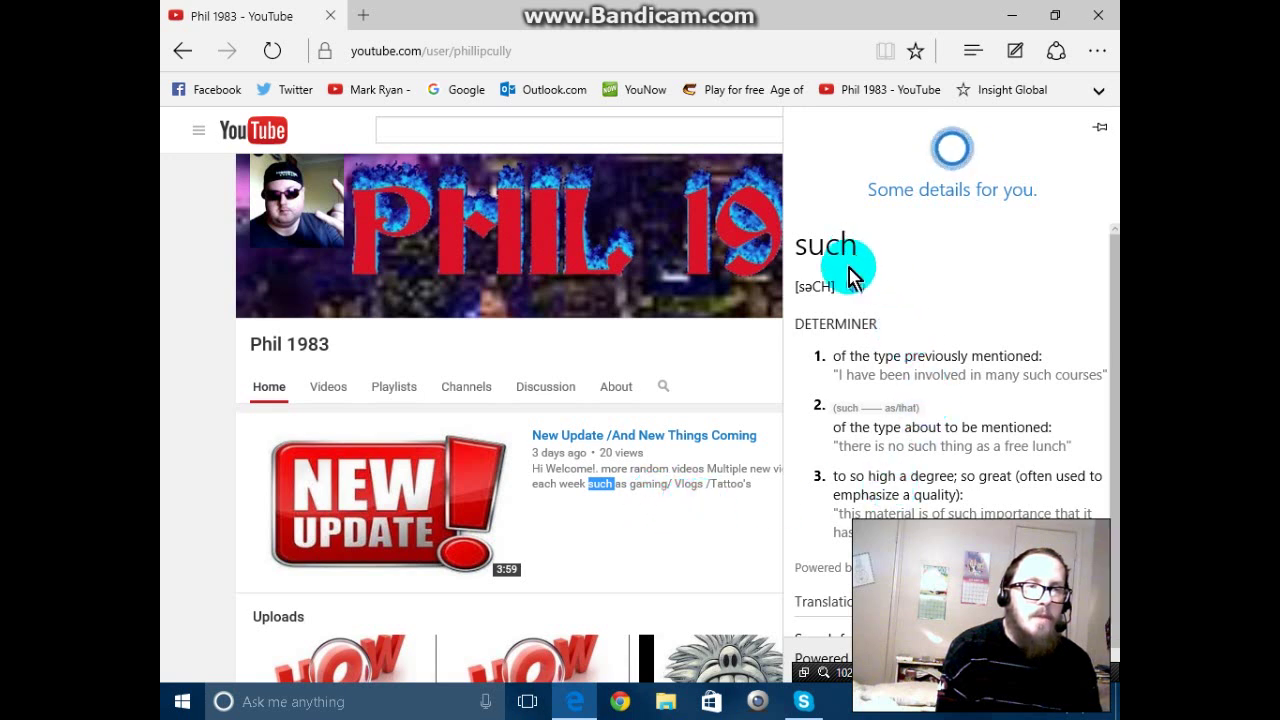
click(853, 290)
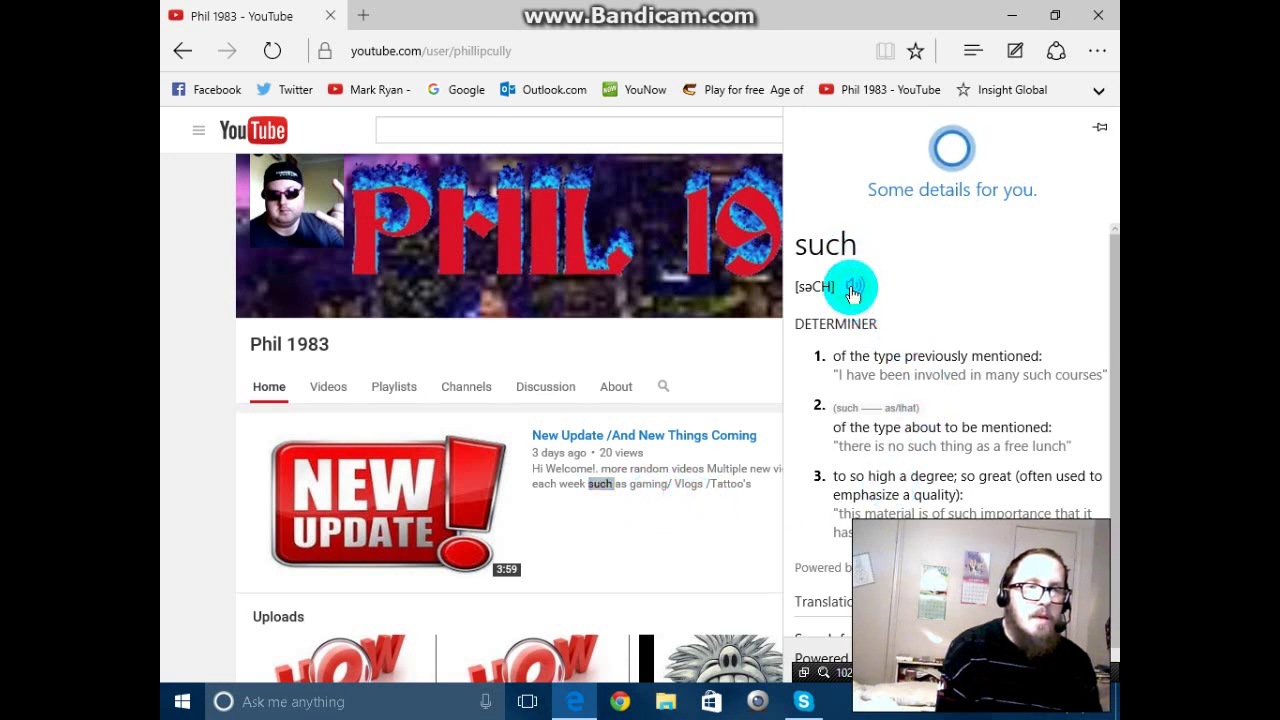
click(757, 403)
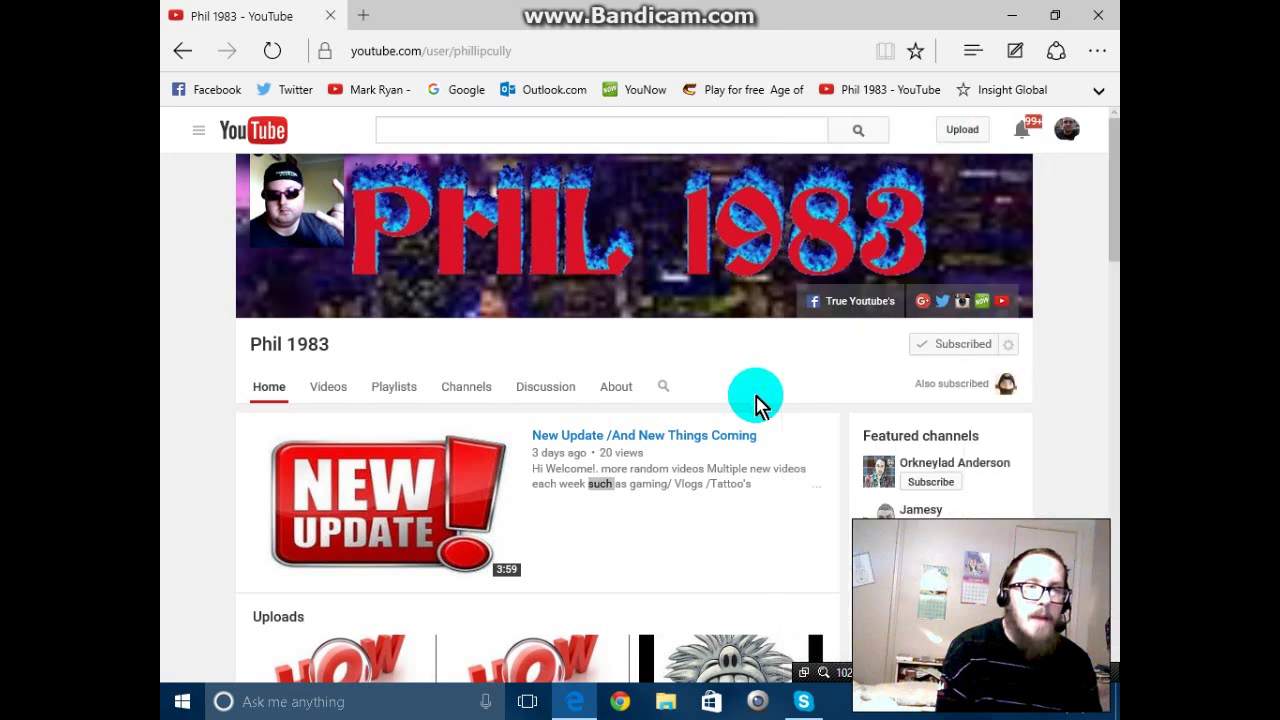
- Minimize the browser and review the Hey Cortana and voice response options in Cortana's Notebook settings, then close Cortana
click(1008, 22)
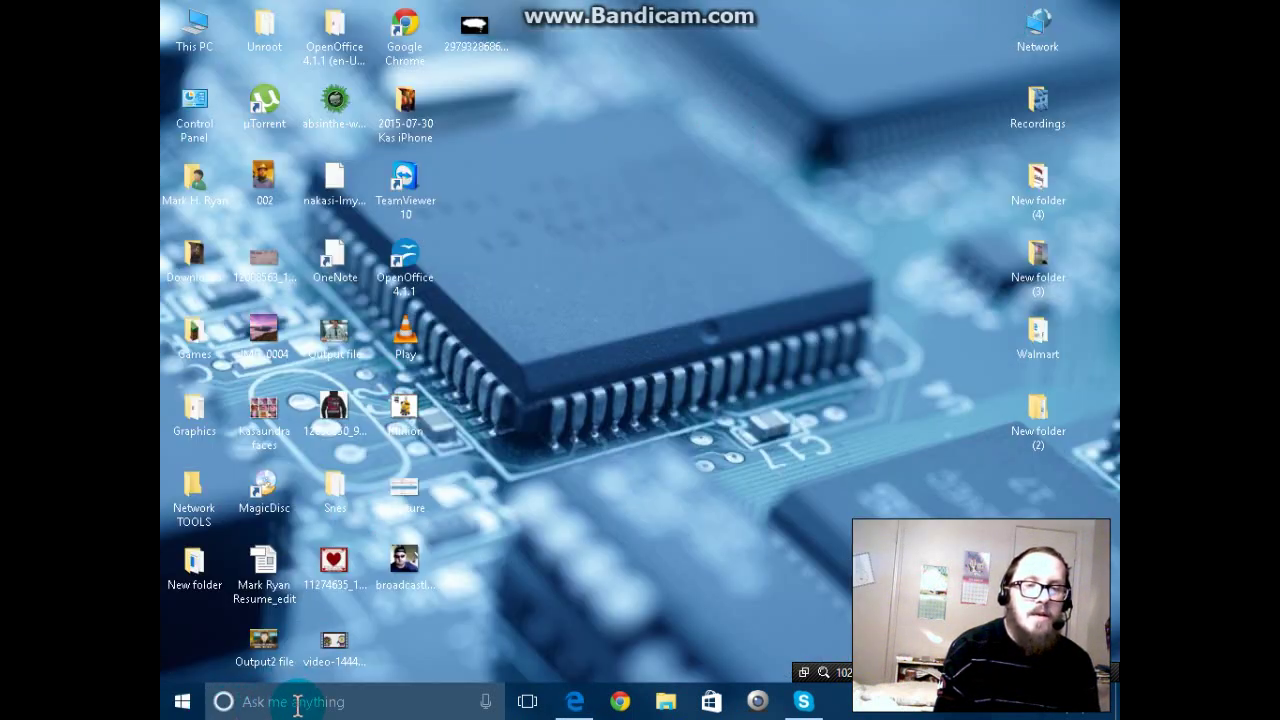
click(415, 700)
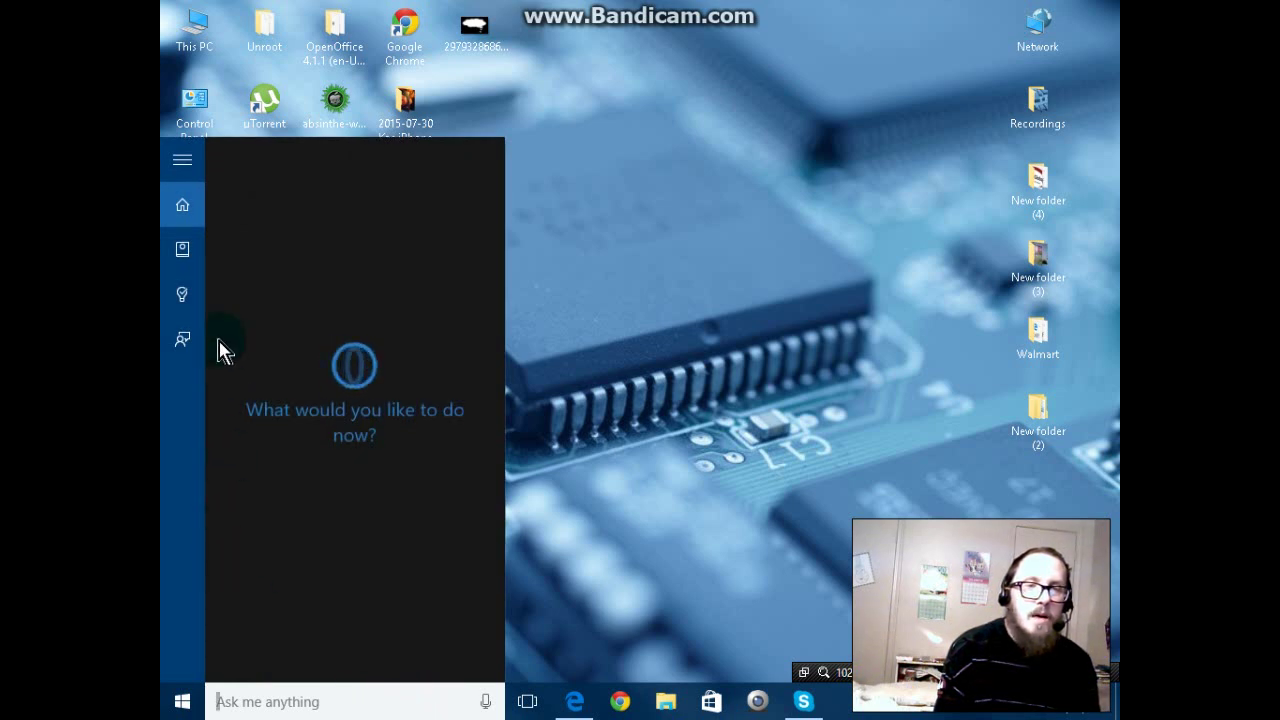
click(186, 257)
drag(263, 437, 437, 406)
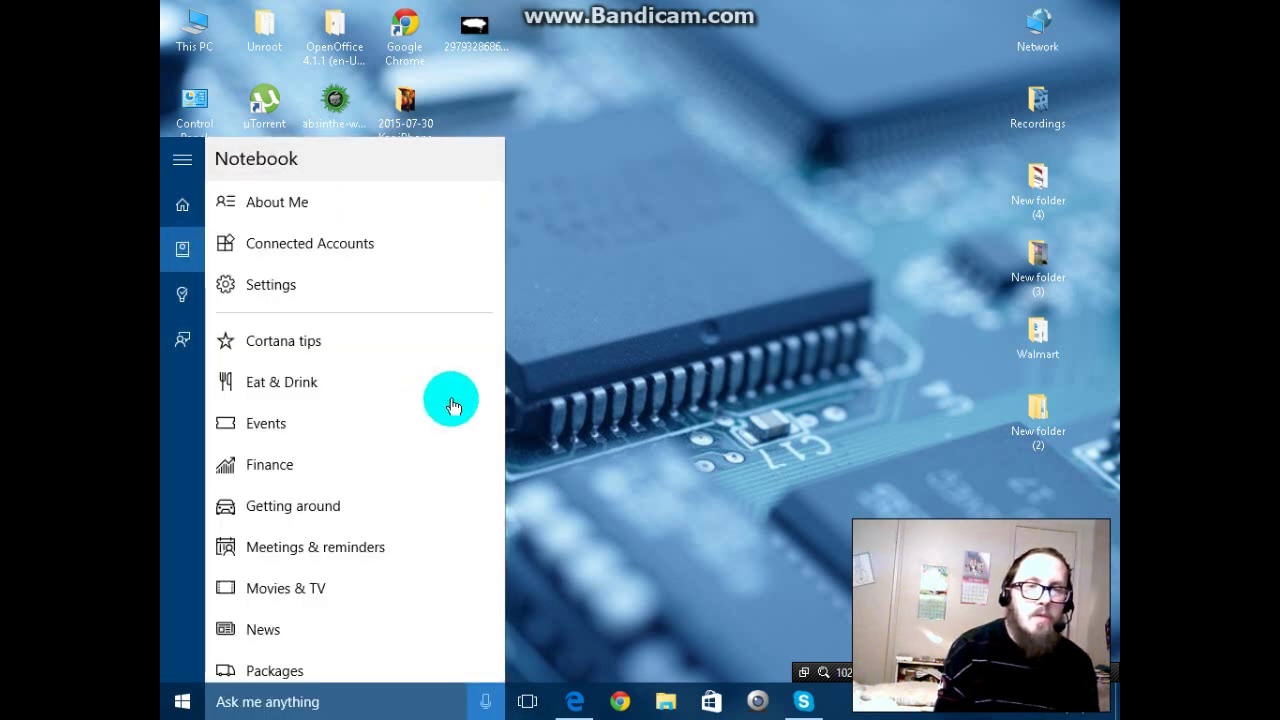
click(292, 288)
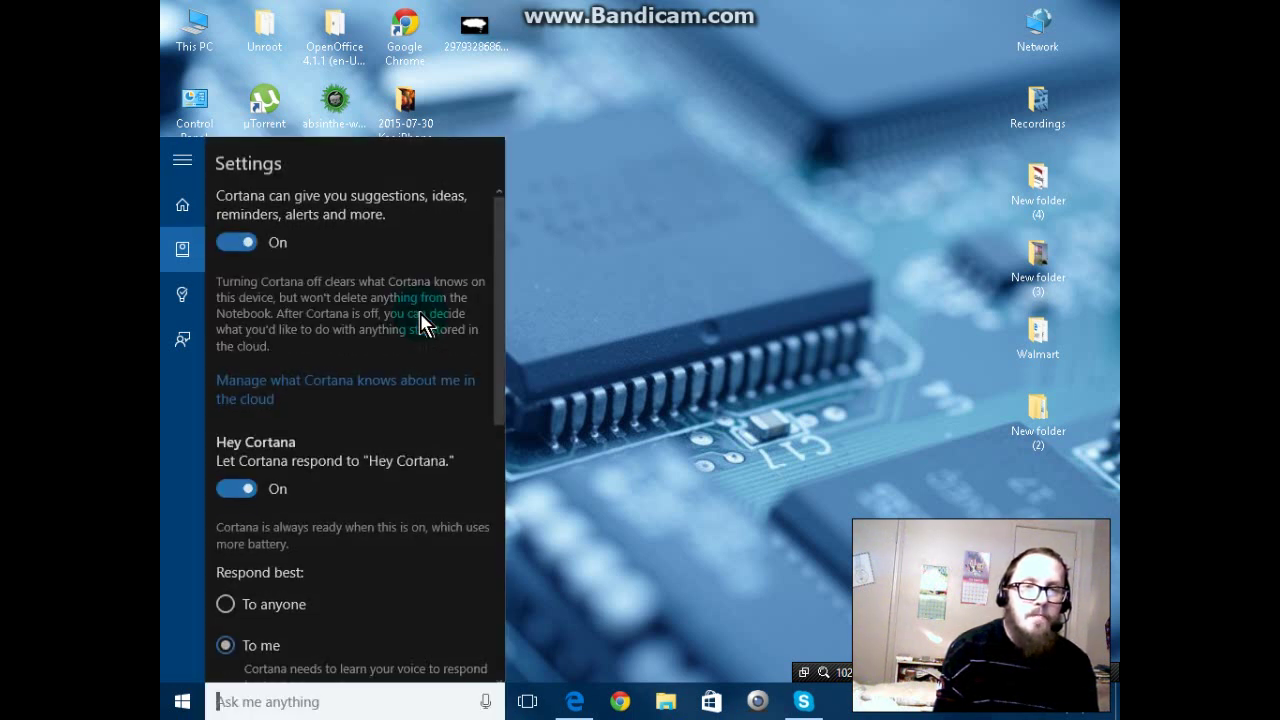
scroll(425, 320, down, 2)
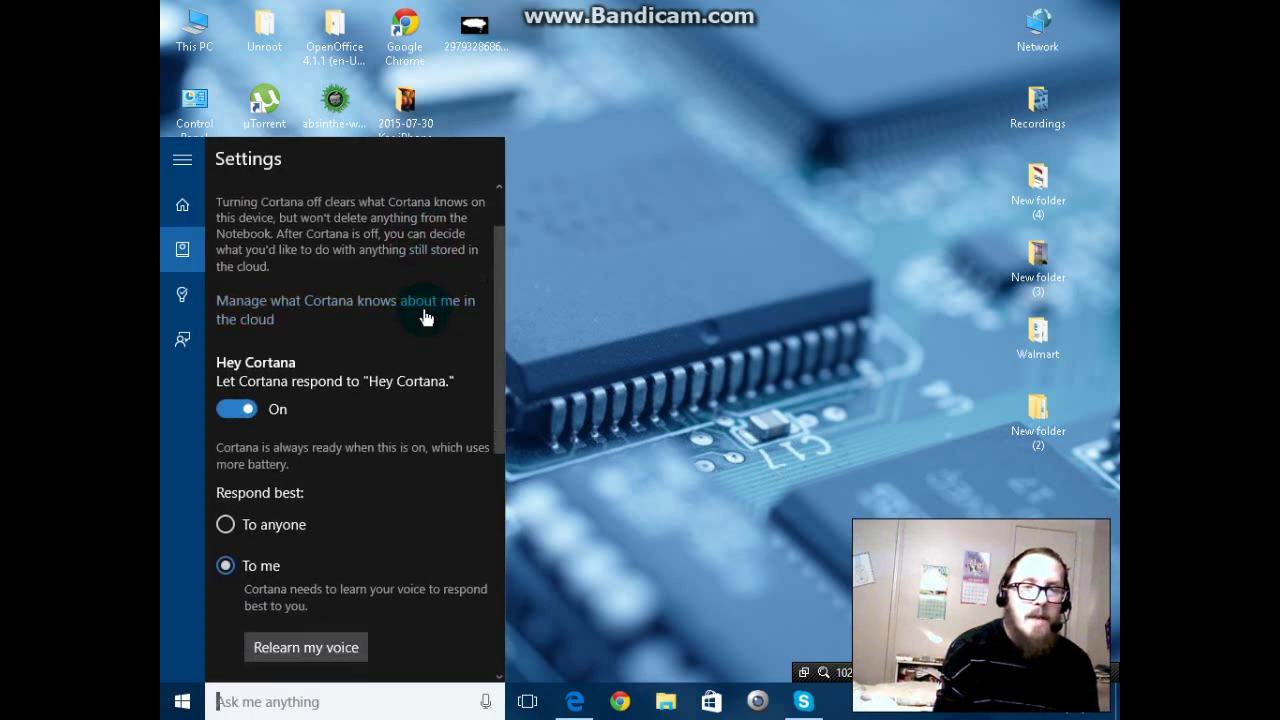
scroll(425, 318, down, 2)
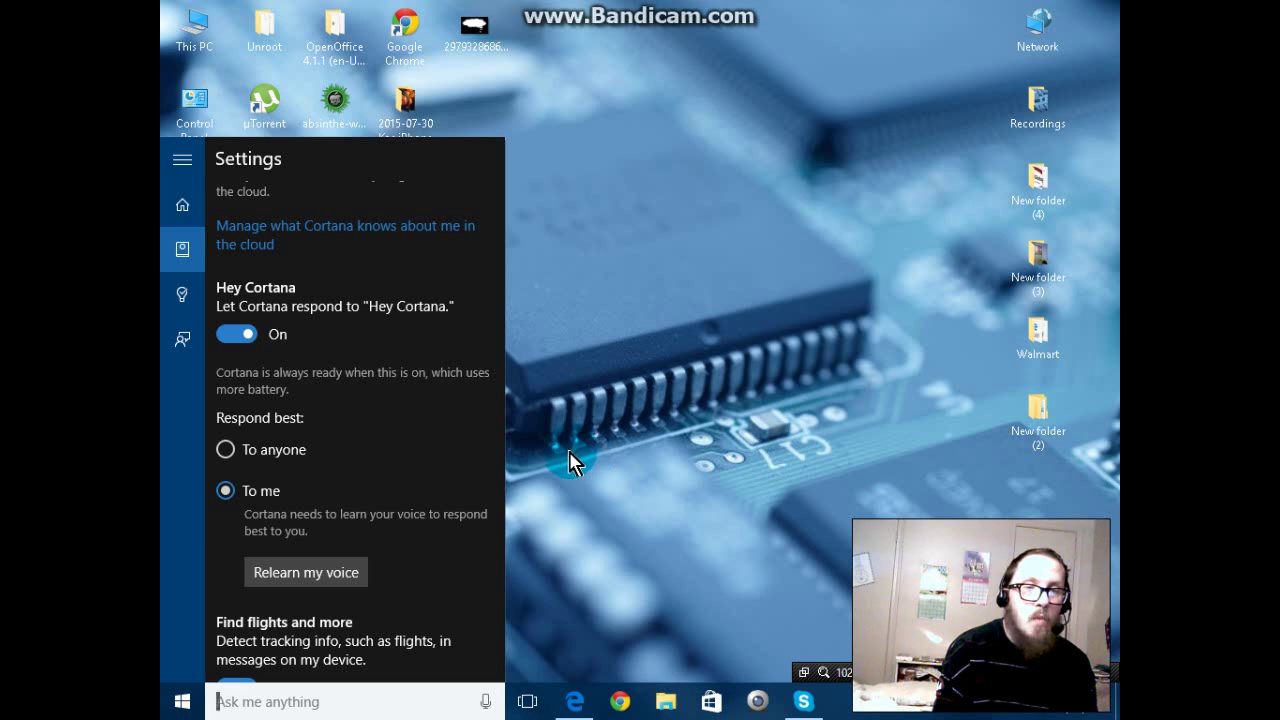
click(623, 393)
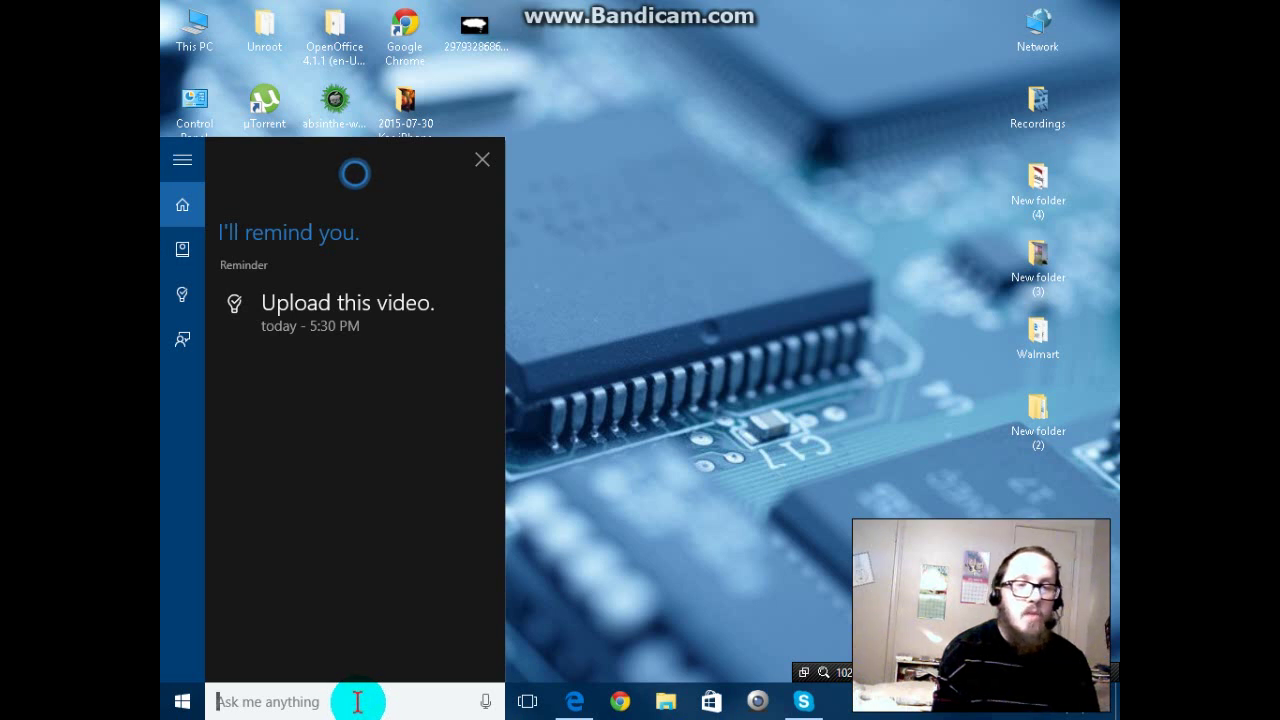
- Activate Cortana's query box for a new request following the upload reminder
click(356, 701)
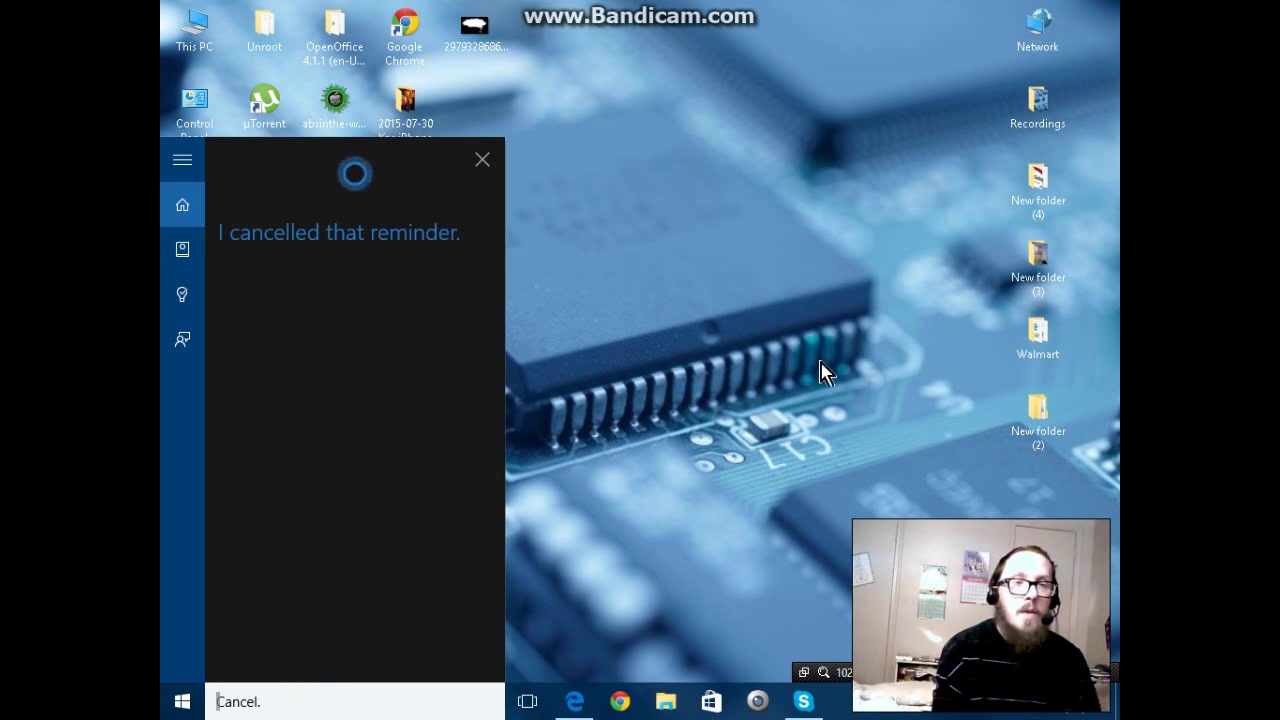
- Close Cortana following the reminder cancellation and return to the empty desktop
click(481, 165)
click(812, 518)
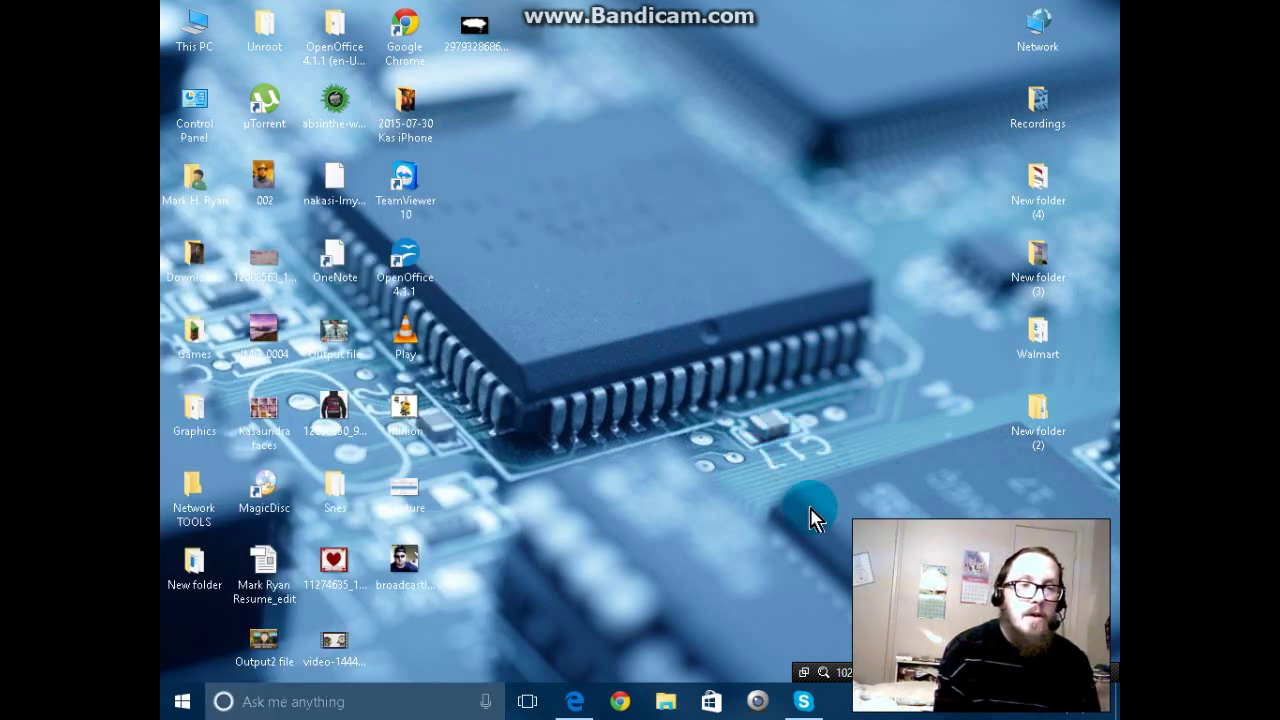
click(850, 510)
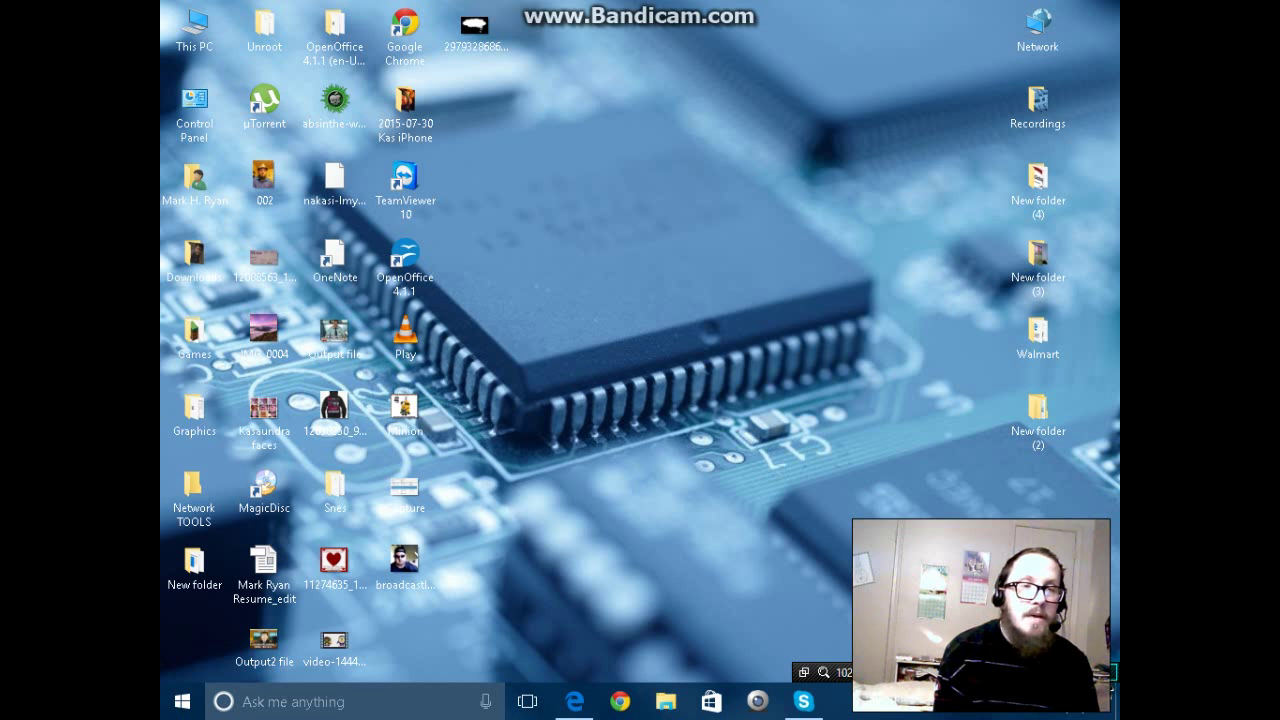
- Give Cortana the voice request "Is very very?" and close the Bing results tab it opens in the browser
key(super+c)
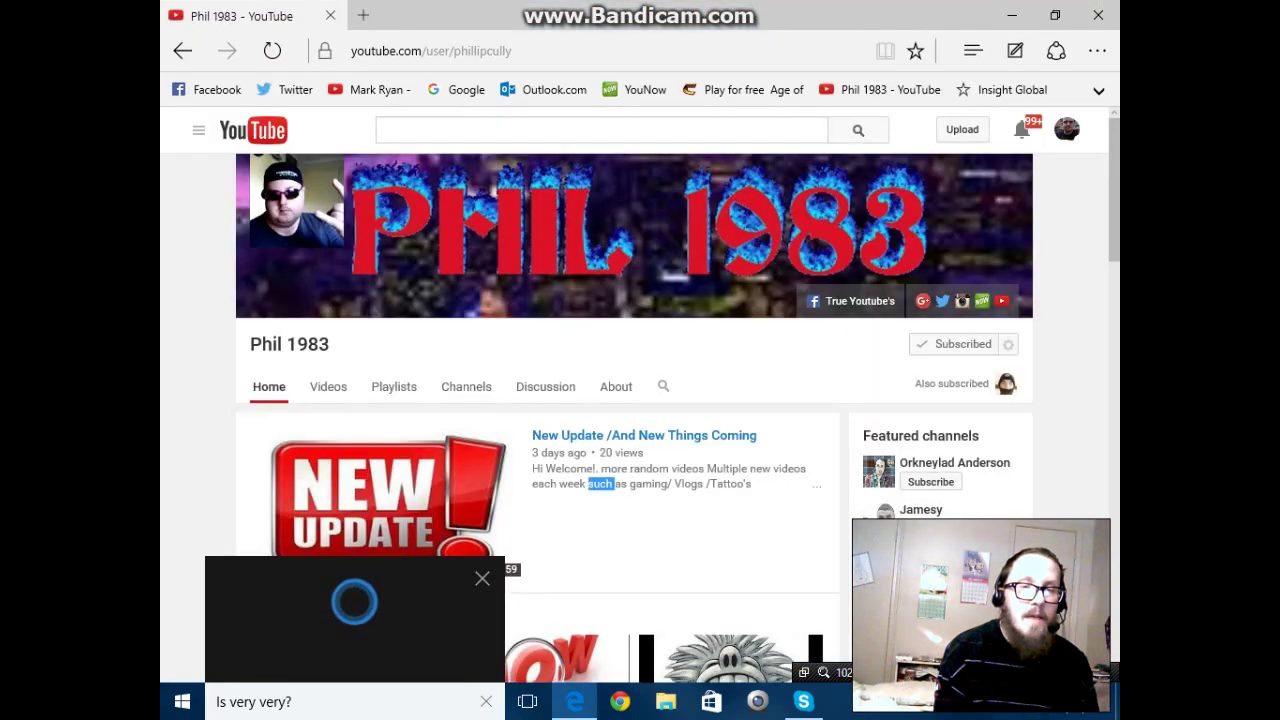
click(680, 594)
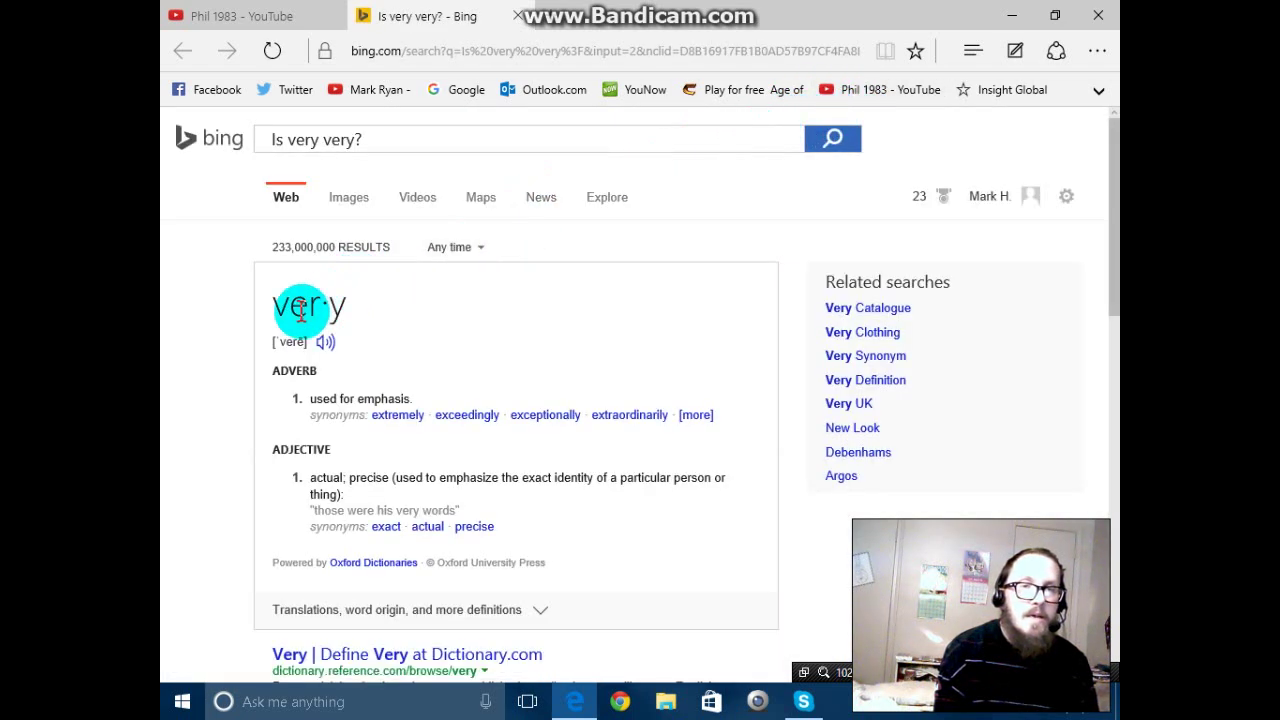
click(517, 20)
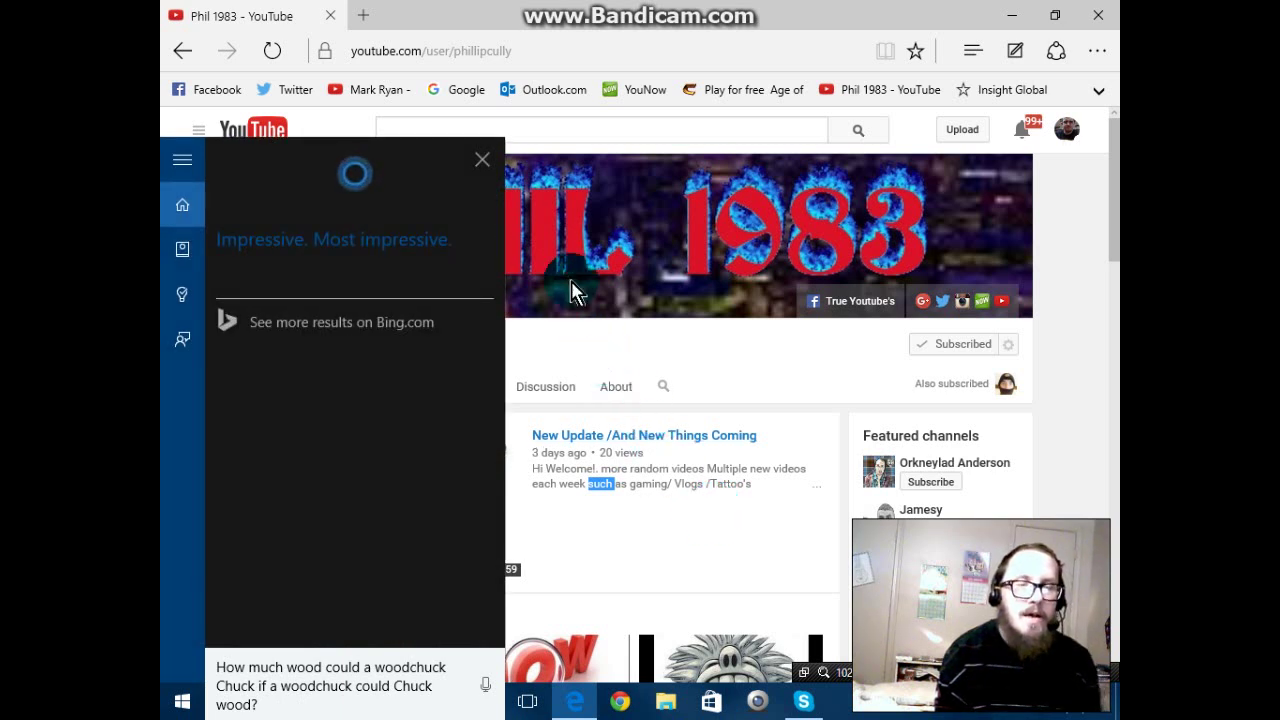
- Dismiss Cortana's reply to the woodchuck question and close the browser window with the YouTube channel page
click(484, 172)
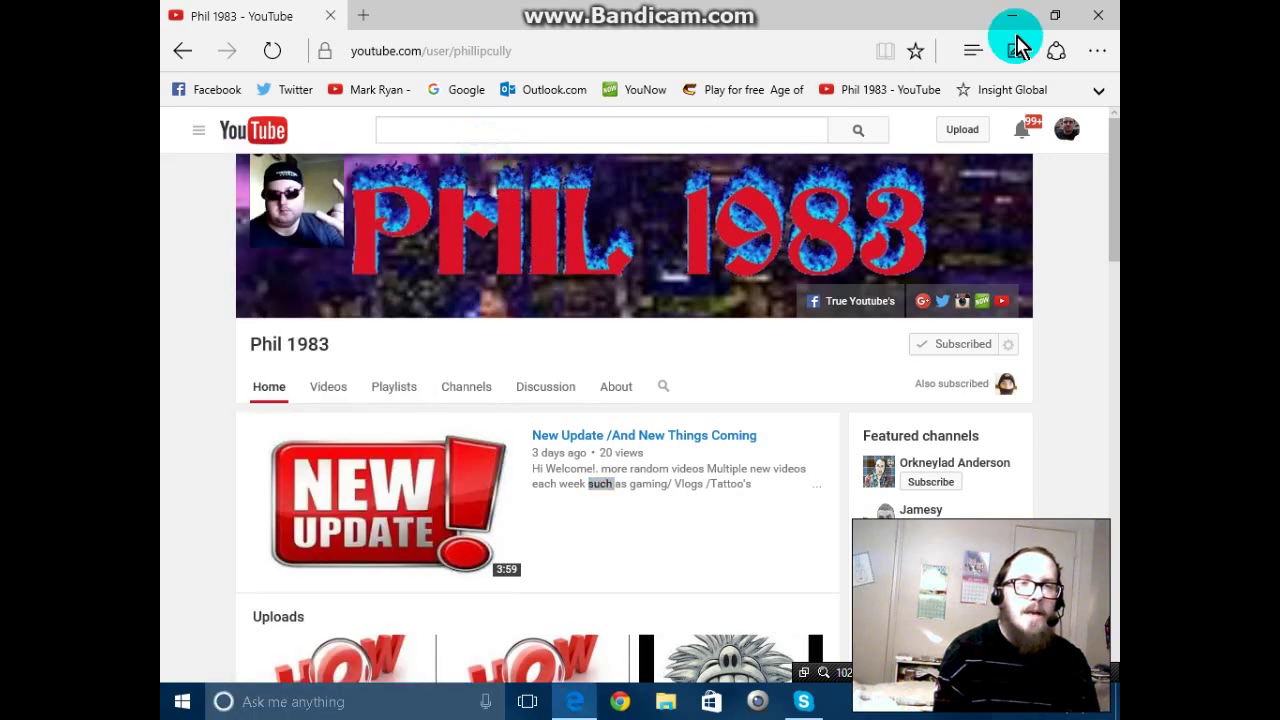
click(1100, 15)
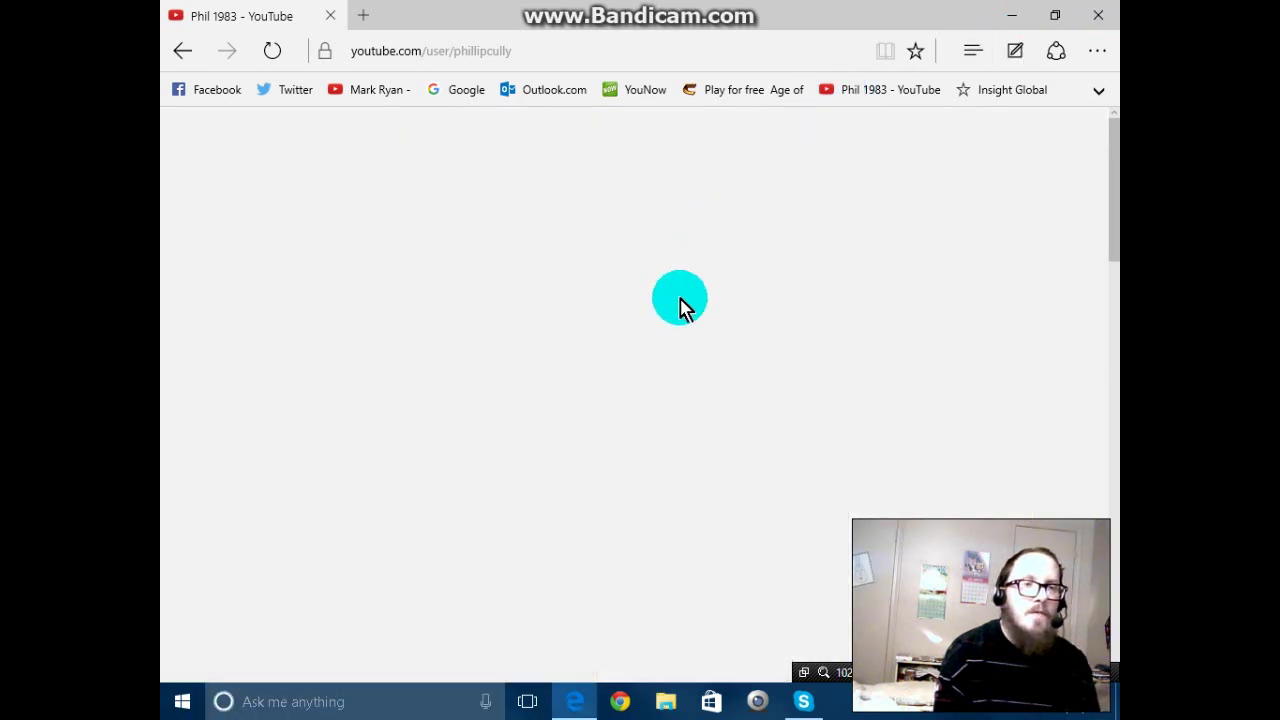